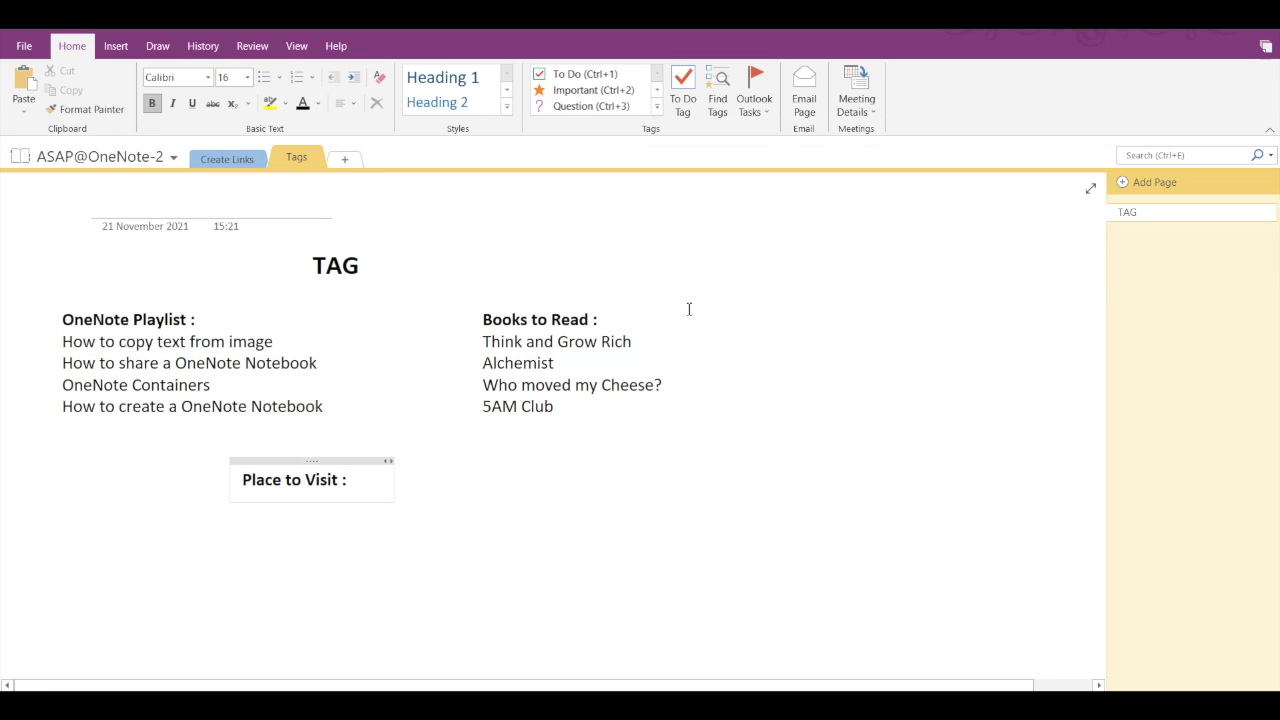
Step: Place the cursor at the end of the 'How to copy text from image' playlist item
click(305, 342)
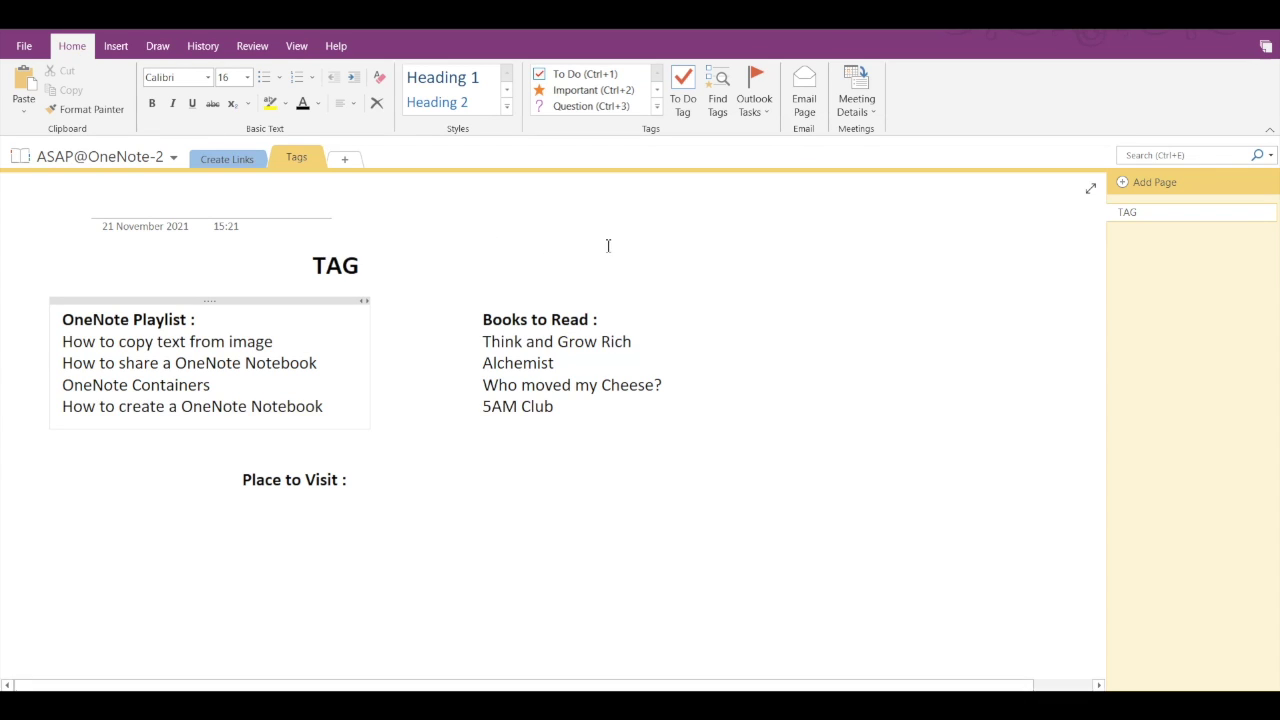
Step: Tag 'How to copy text from image' and the three playlist items below it as To Do
click(682, 105)
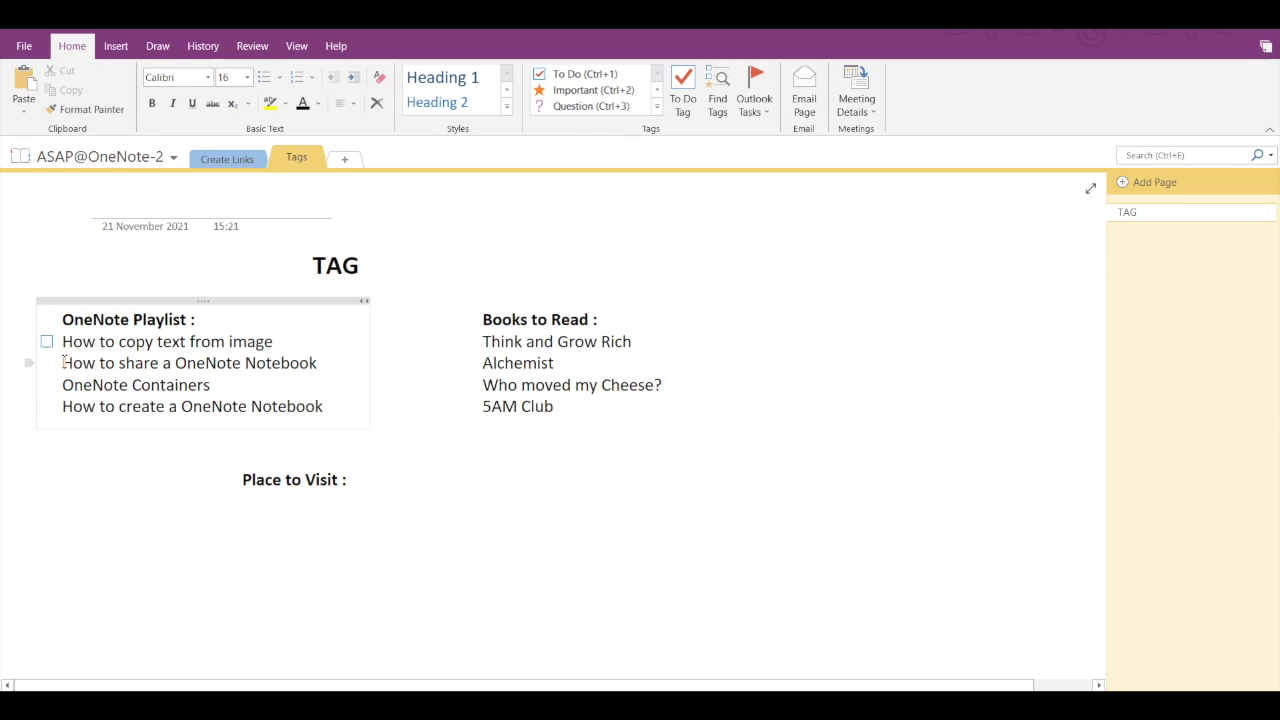
drag(62, 363, 338, 393)
click(683, 97)
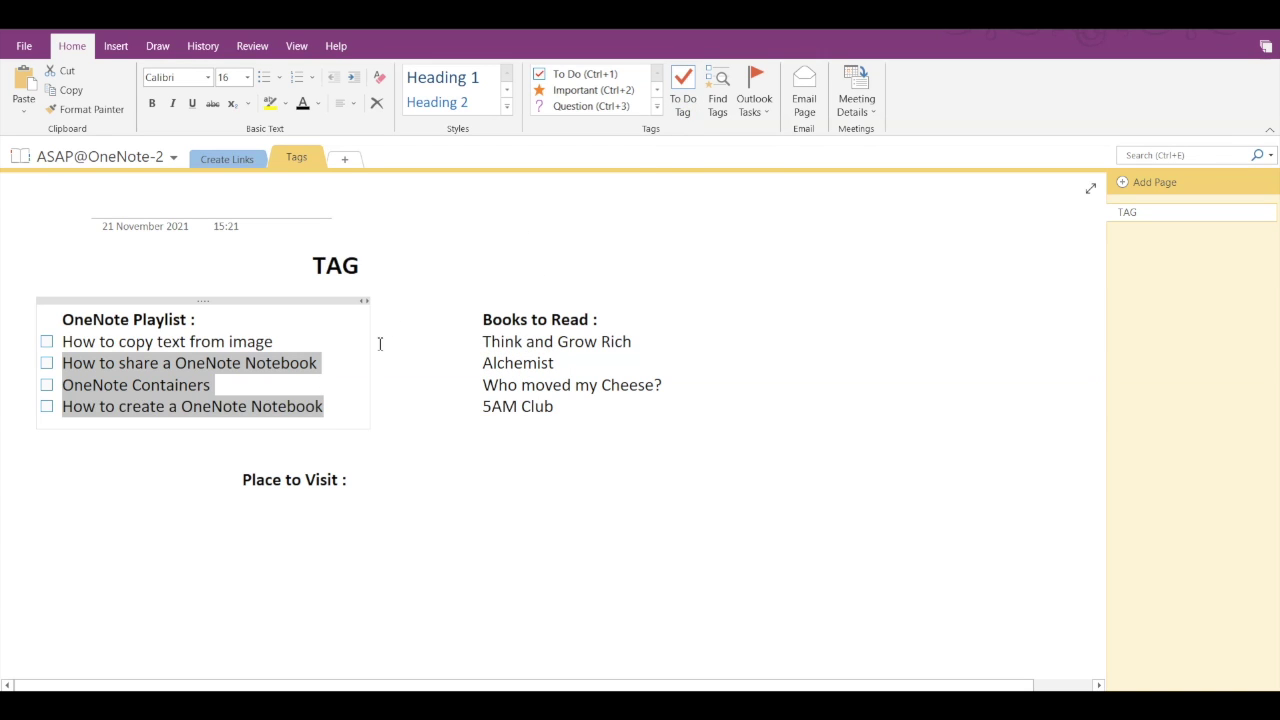
click(335, 406)
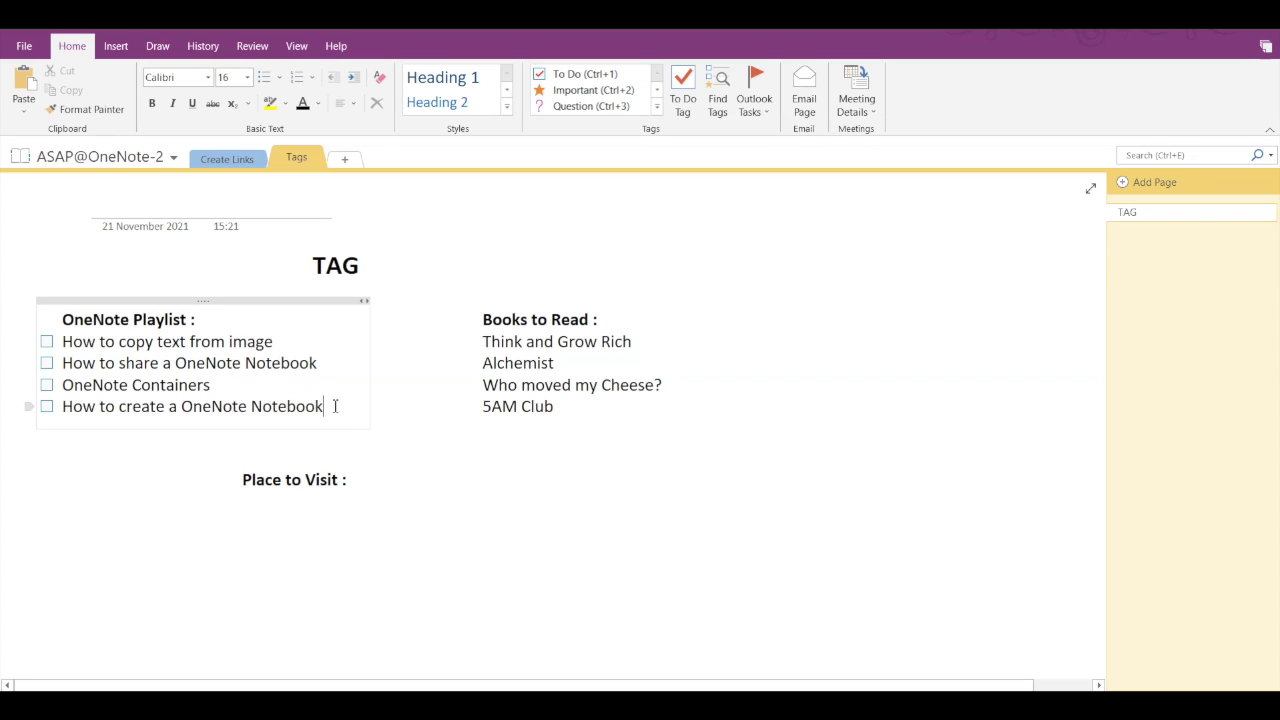
click(575, 366)
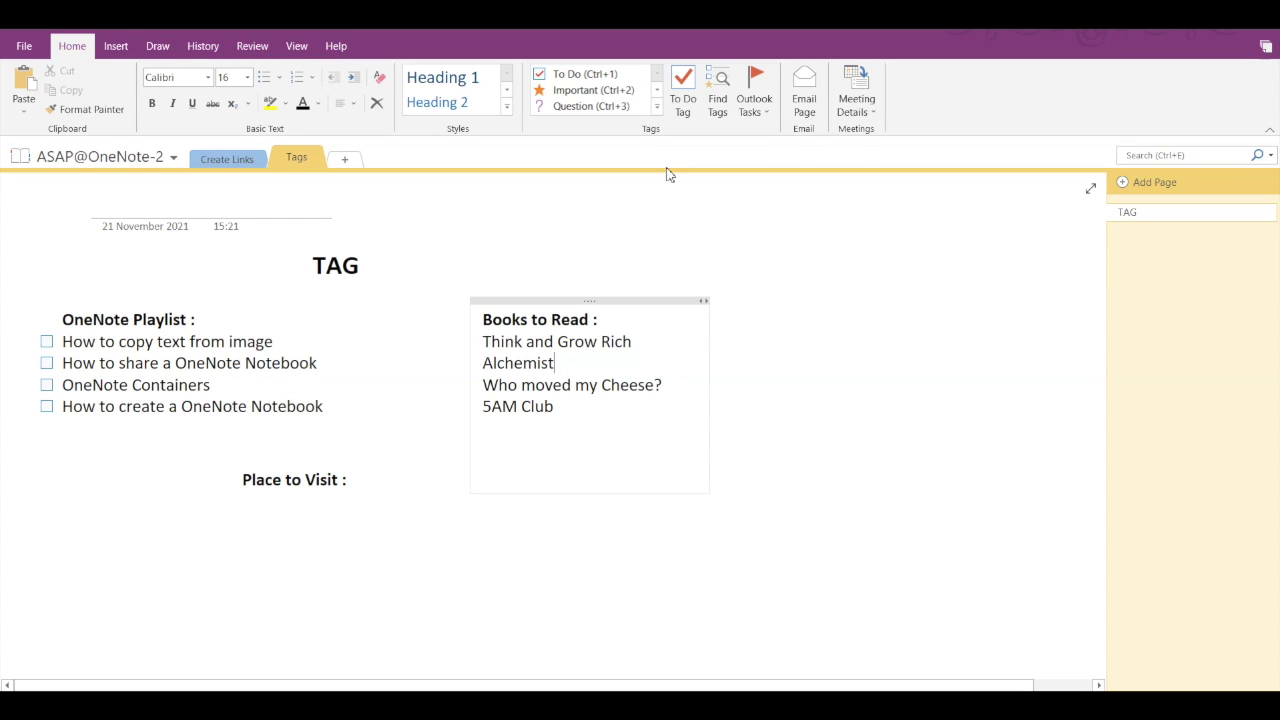
Step: Tag Alchemist and the other three book titles as Book to read, then add a line below 5AM Club
click(657, 108)
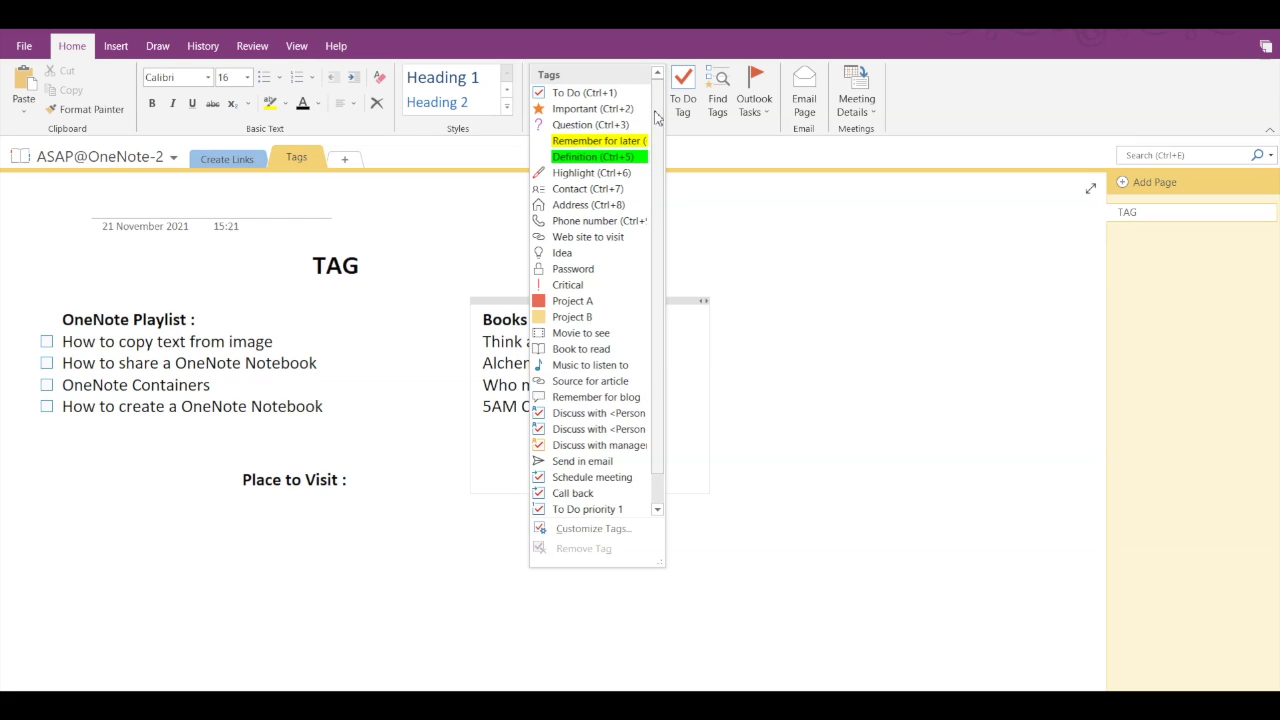
click(612, 354)
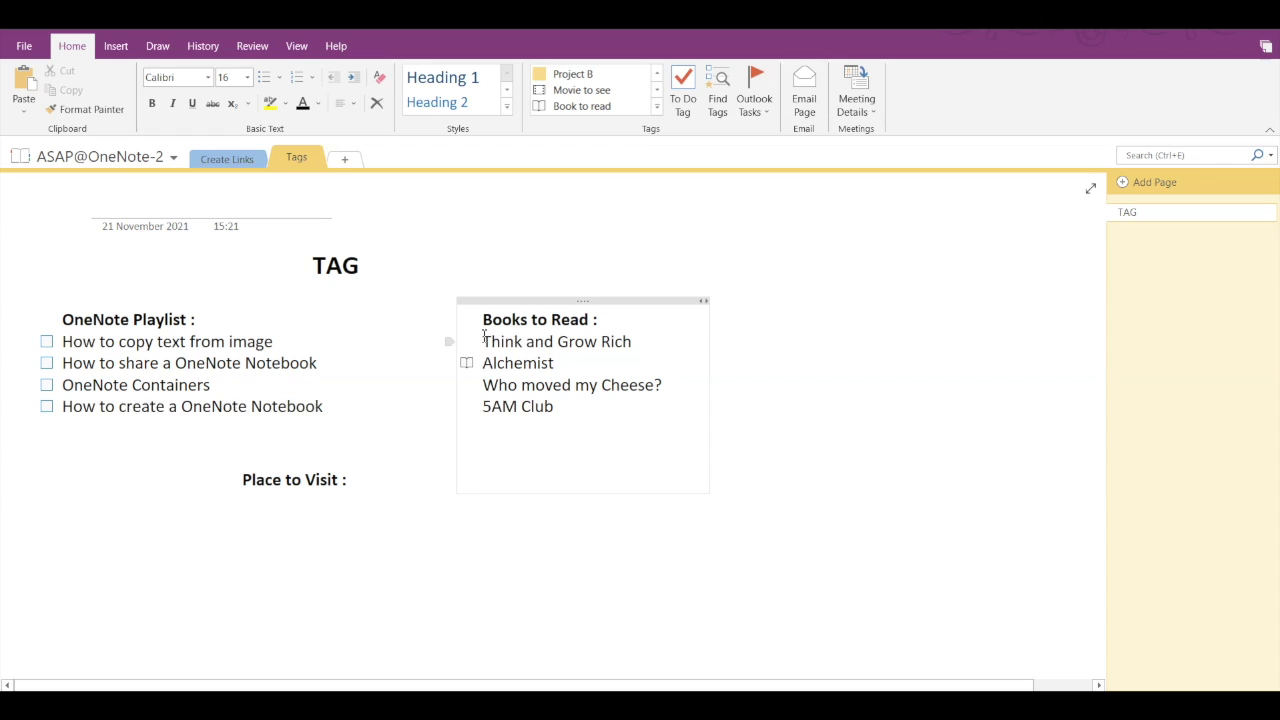
drag(484, 340, 556, 406)
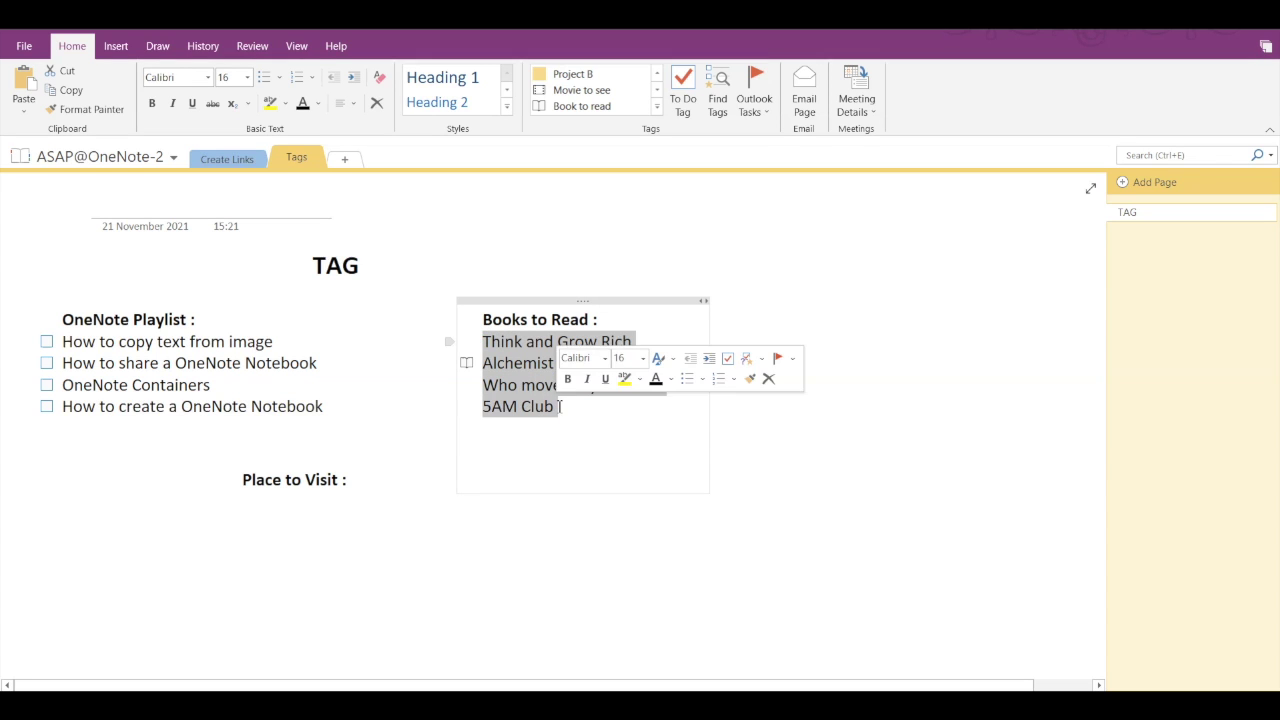
click(657, 108)
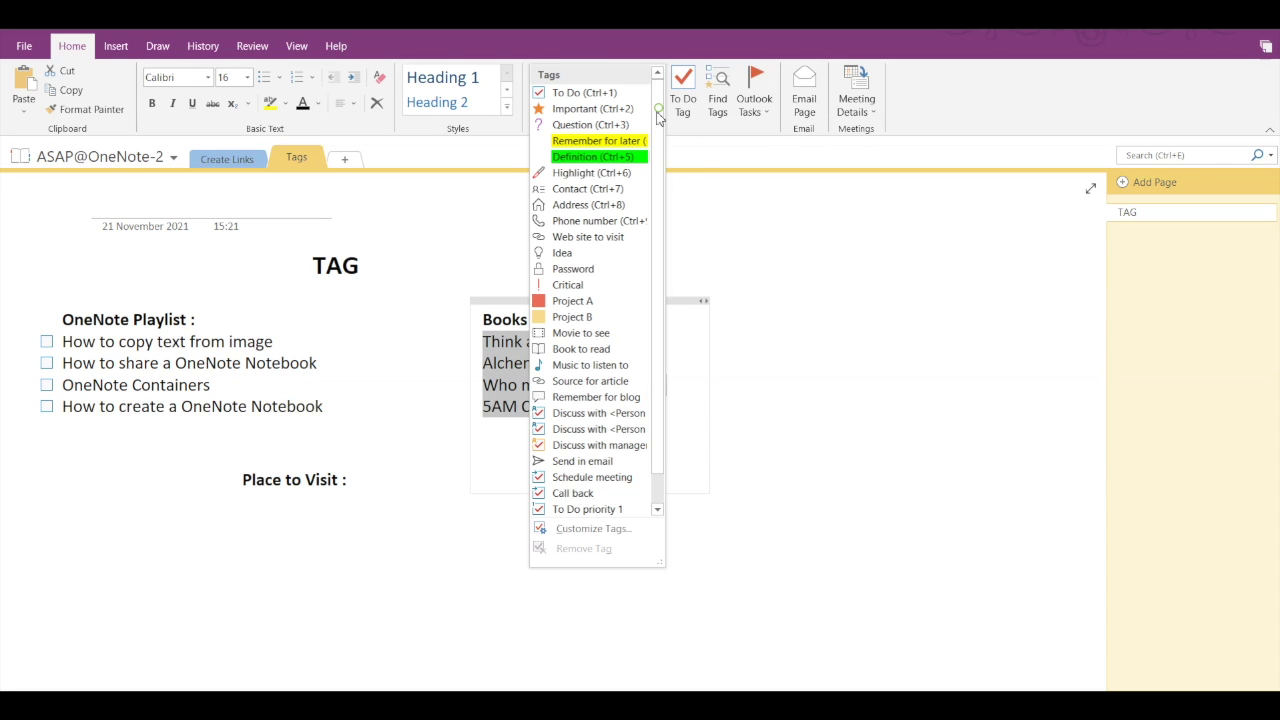
click(602, 350)
click(568, 406)
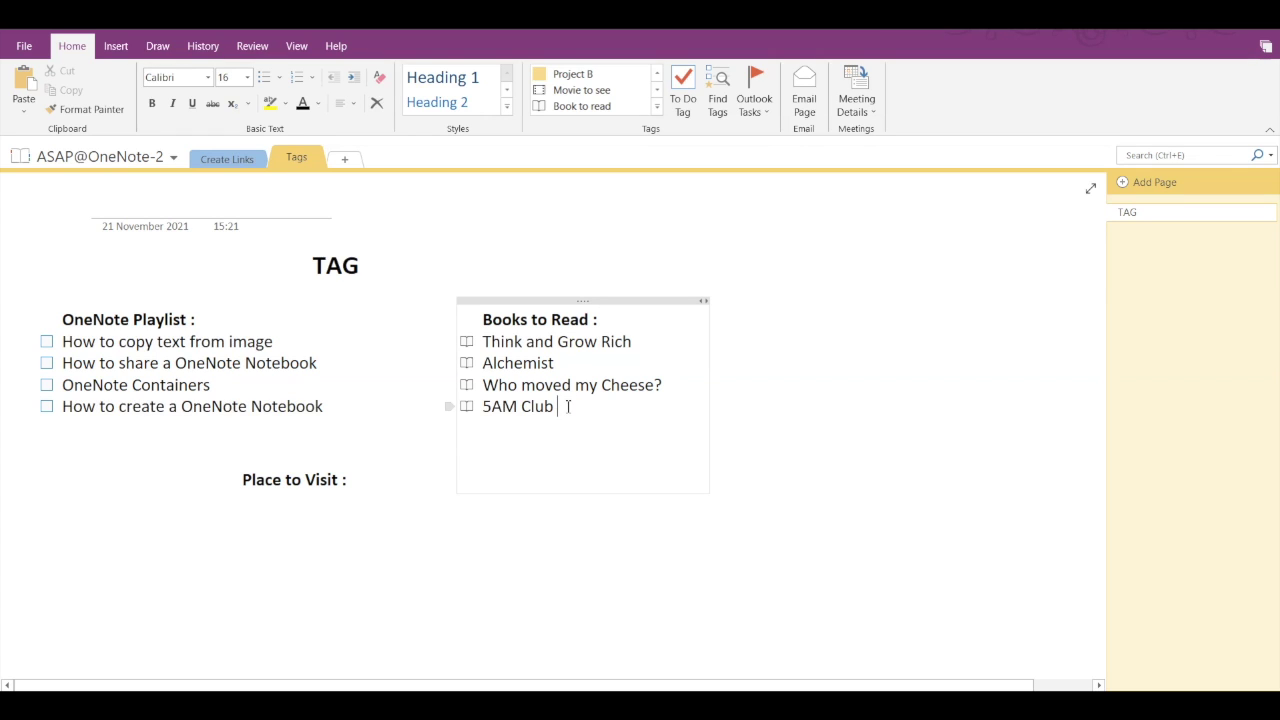
key(Return)
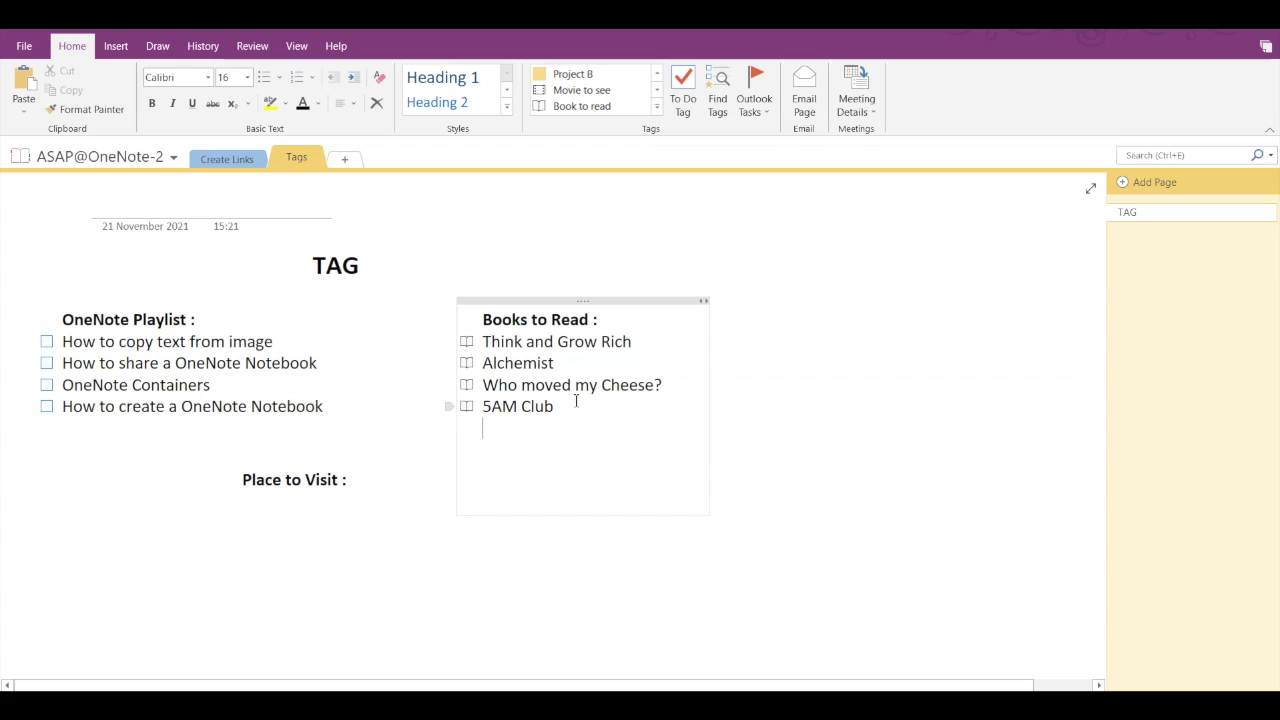
Step: Open Customize Tags from the Tags gallery and select Book to read in the list
click(656, 106)
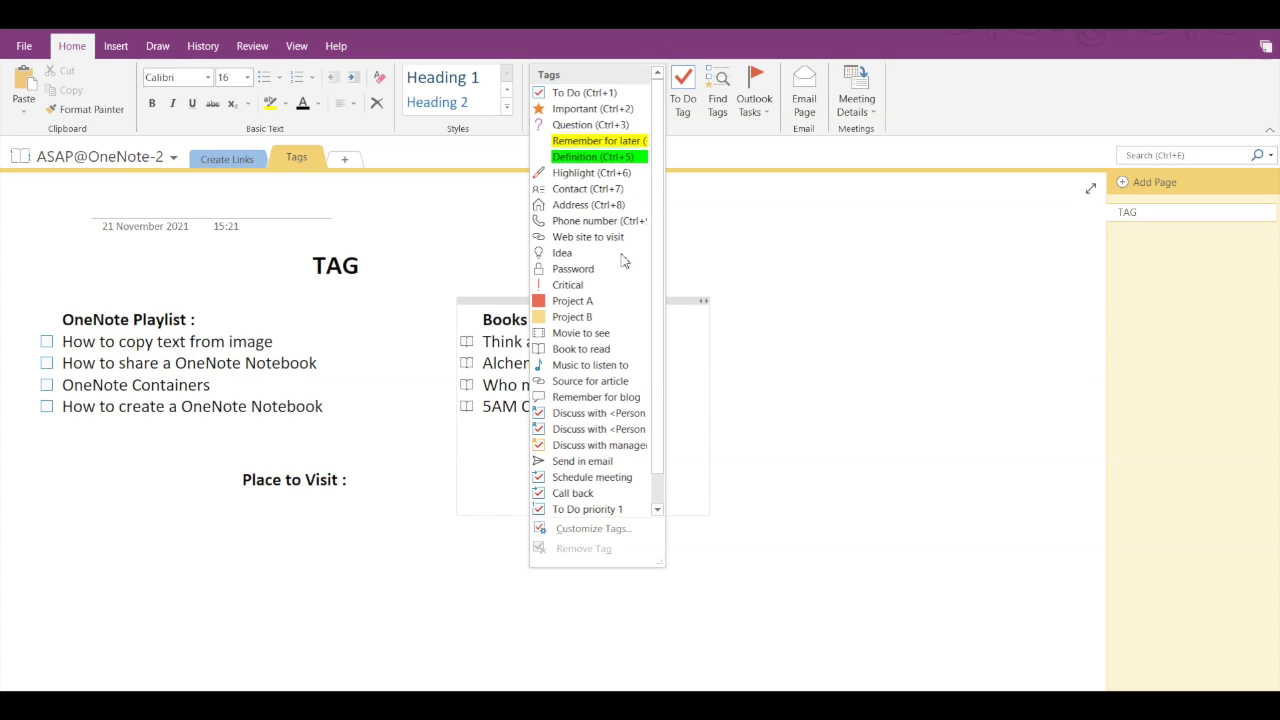
click(594, 529)
click(716, 410)
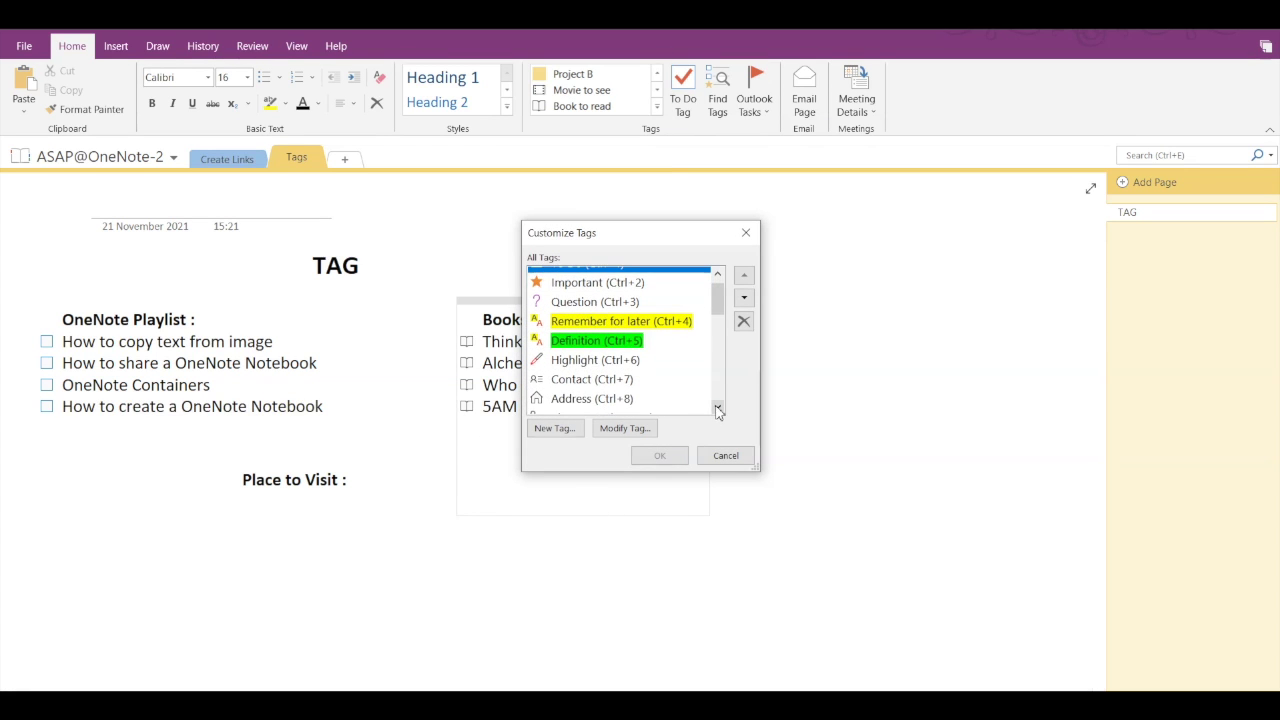
click(716, 410)
click(716, 410)
click(716, 410)
click(716, 410)
click(717, 410)
click(717, 410)
click(717, 410)
click(717, 410)
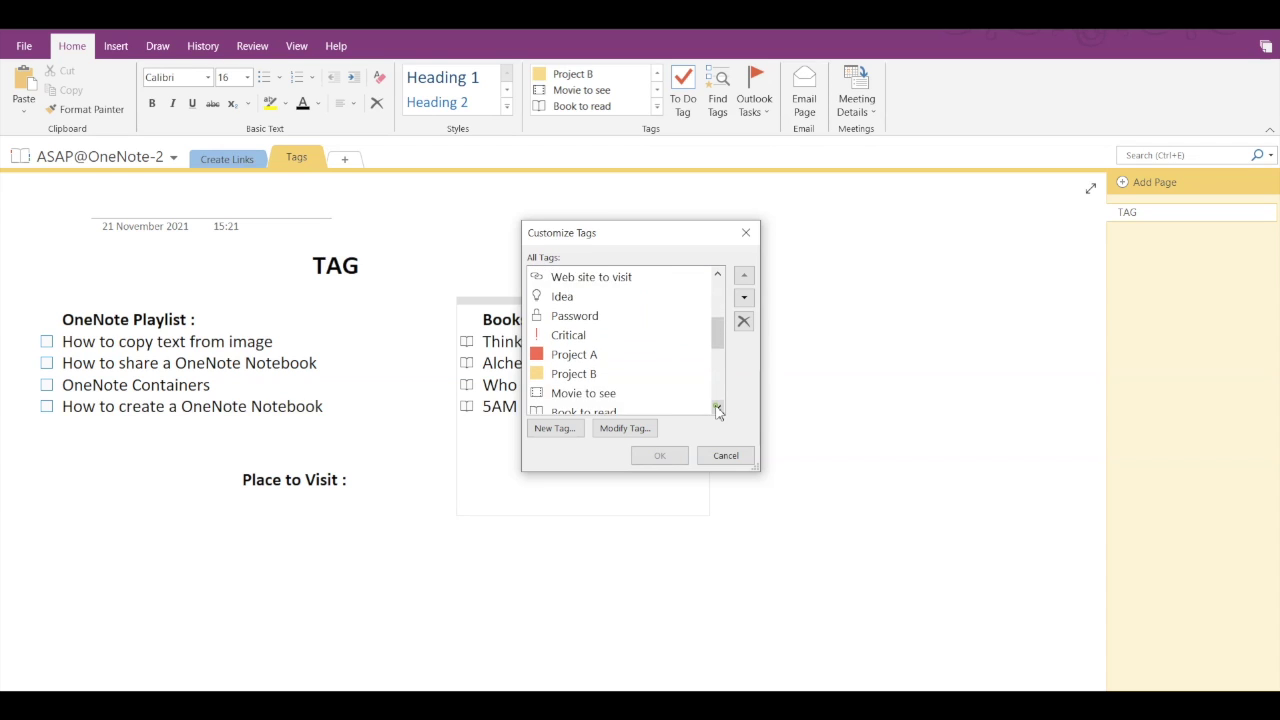
click(717, 410)
click(717, 410)
click(626, 388)
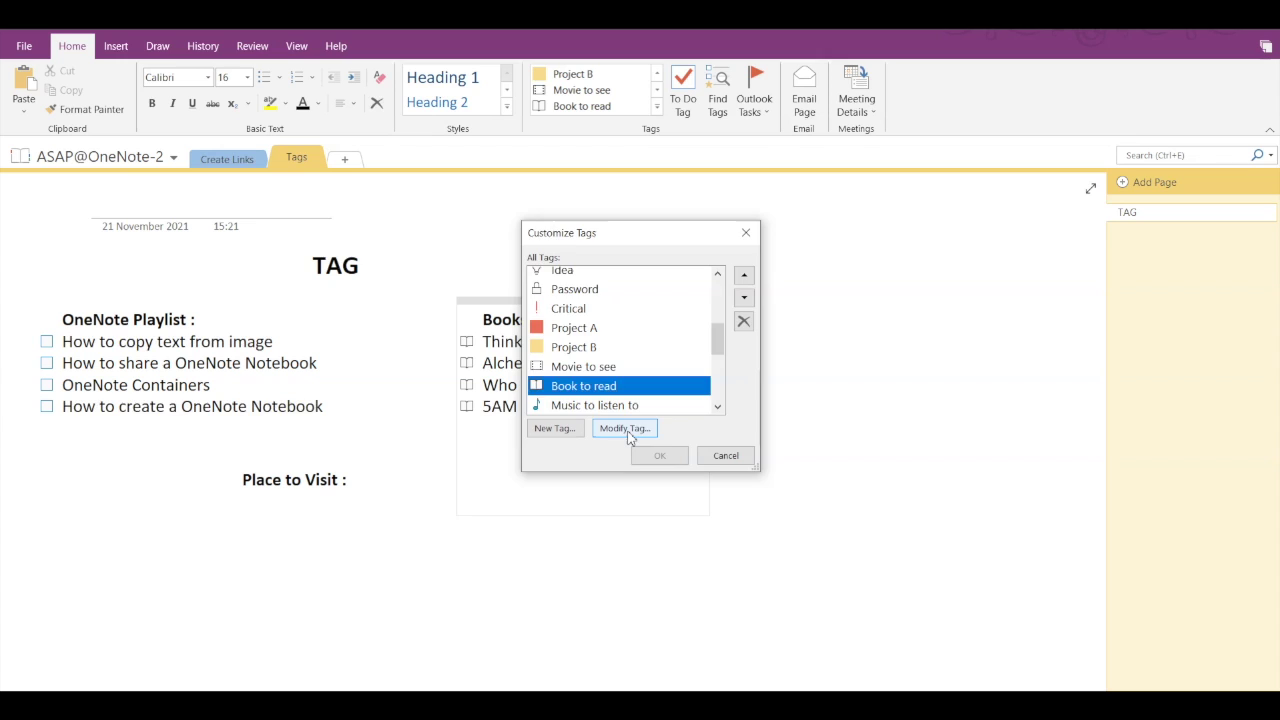
Step: Modify the Book to read tag to red font colour with yellow highlight and close the dialogs
click(626, 429)
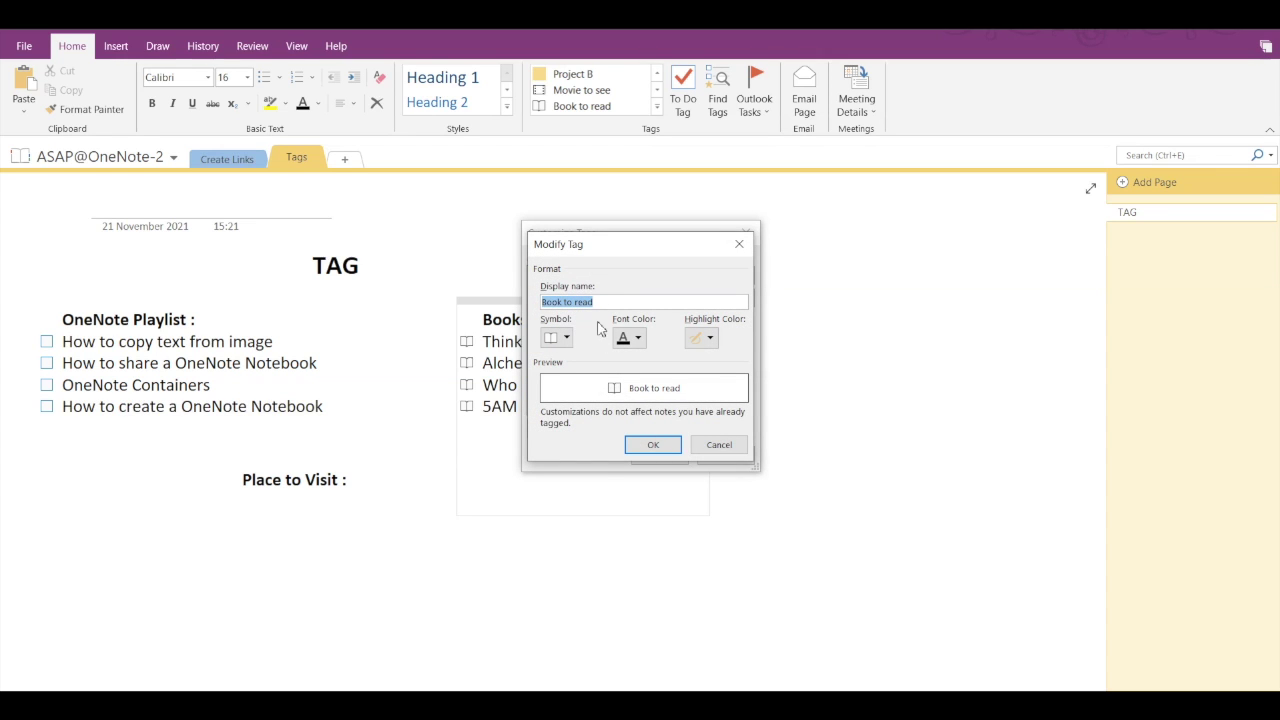
click(638, 338)
click(620, 412)
click(693, 339)
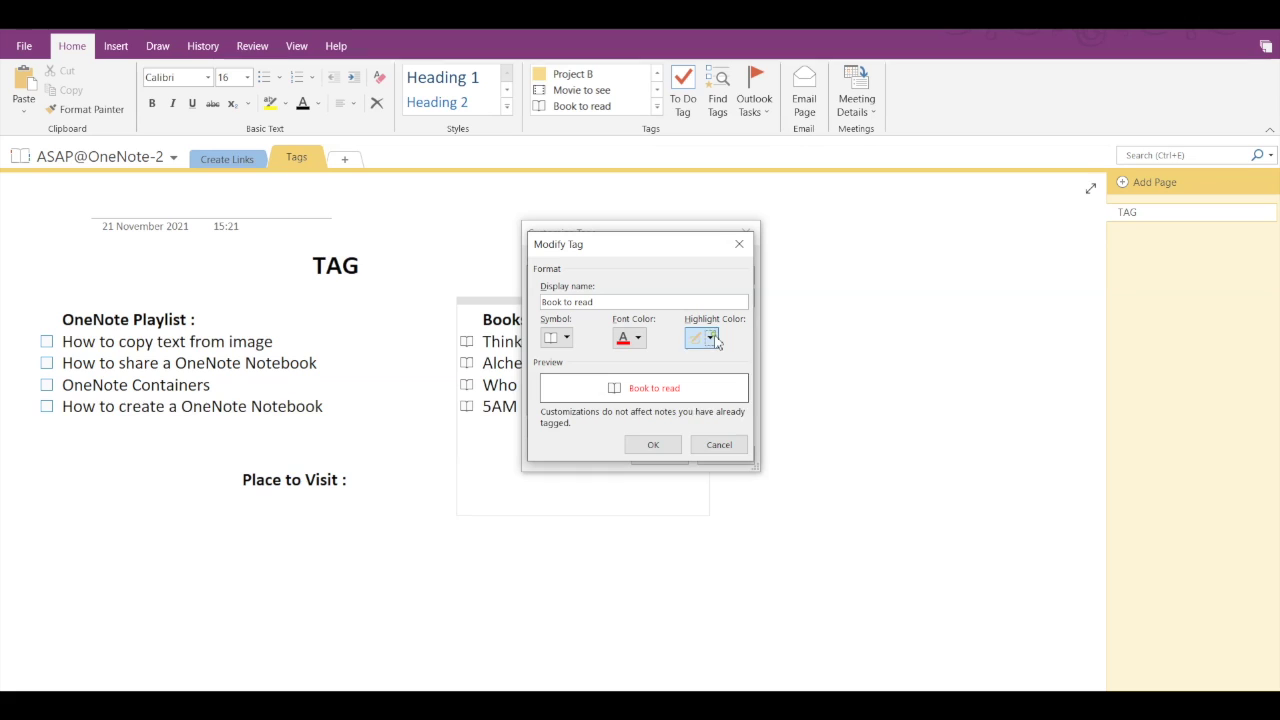
click(695, 384)
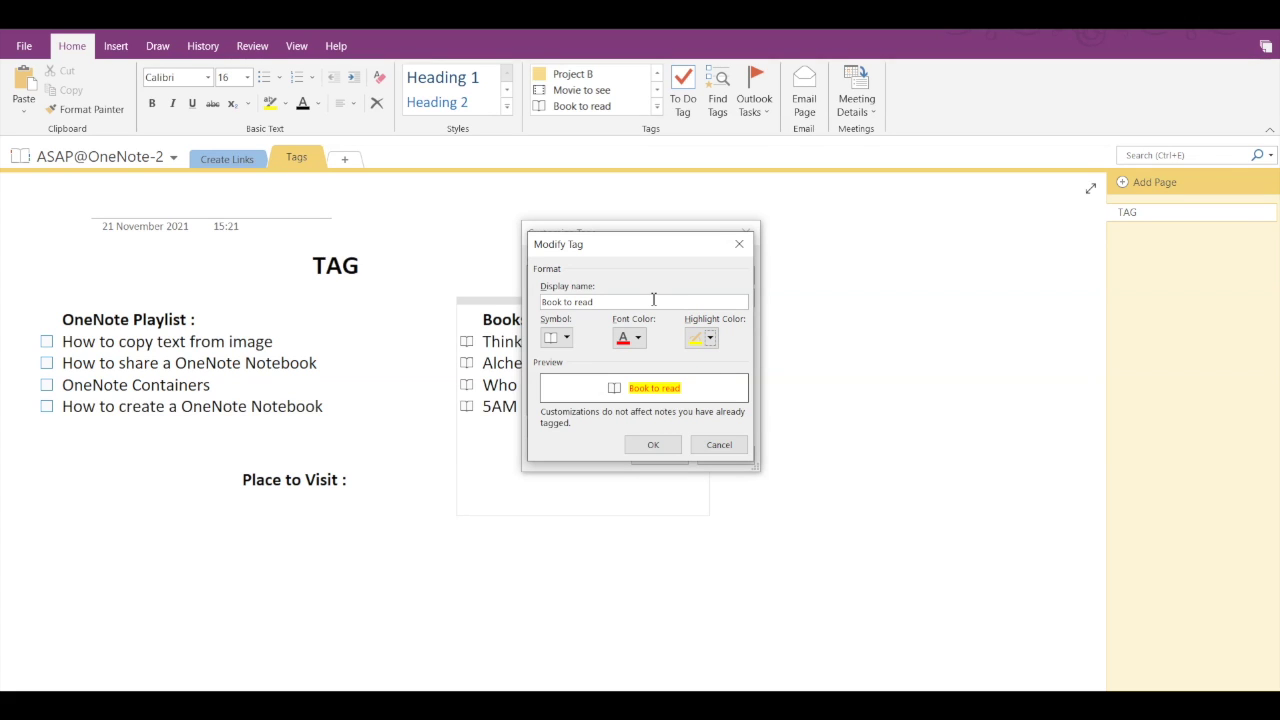
click(652, 446)
click(666, 456)
Step: Add a Book to read line 'Atomic Habits' and start a new line under Place to Visit
click(656, 106)
click(598, 346)
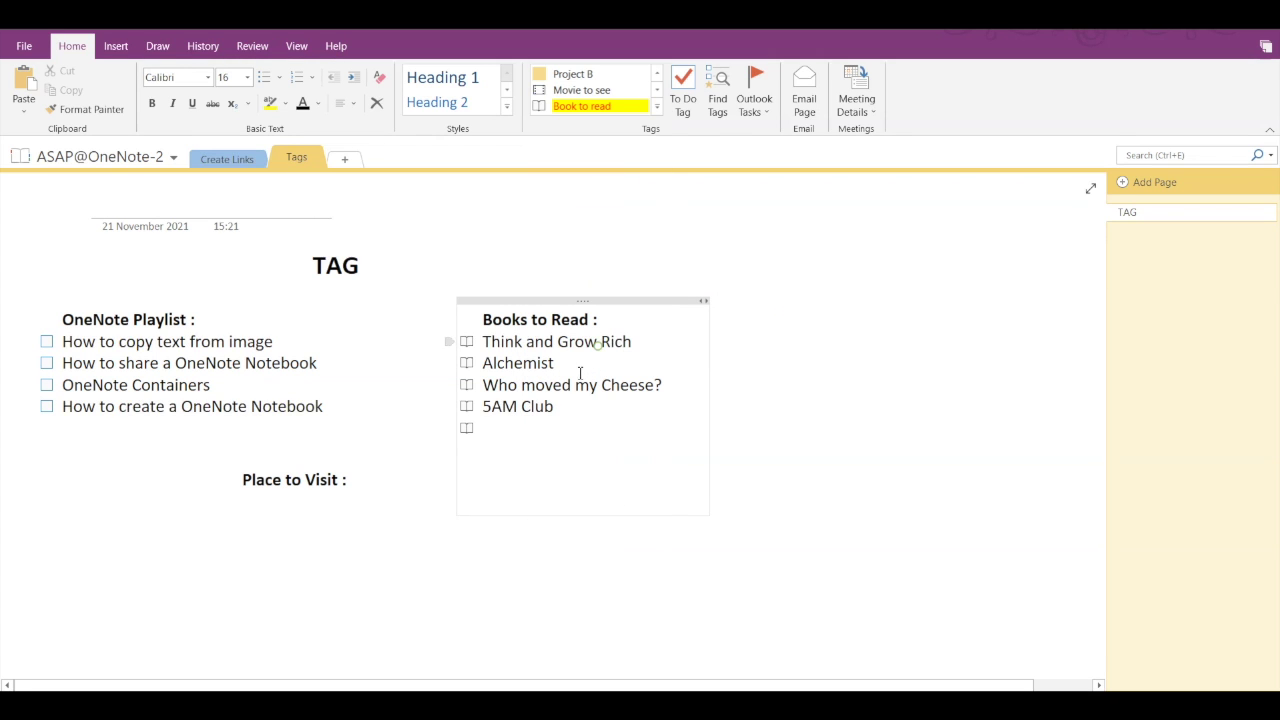
text(A)
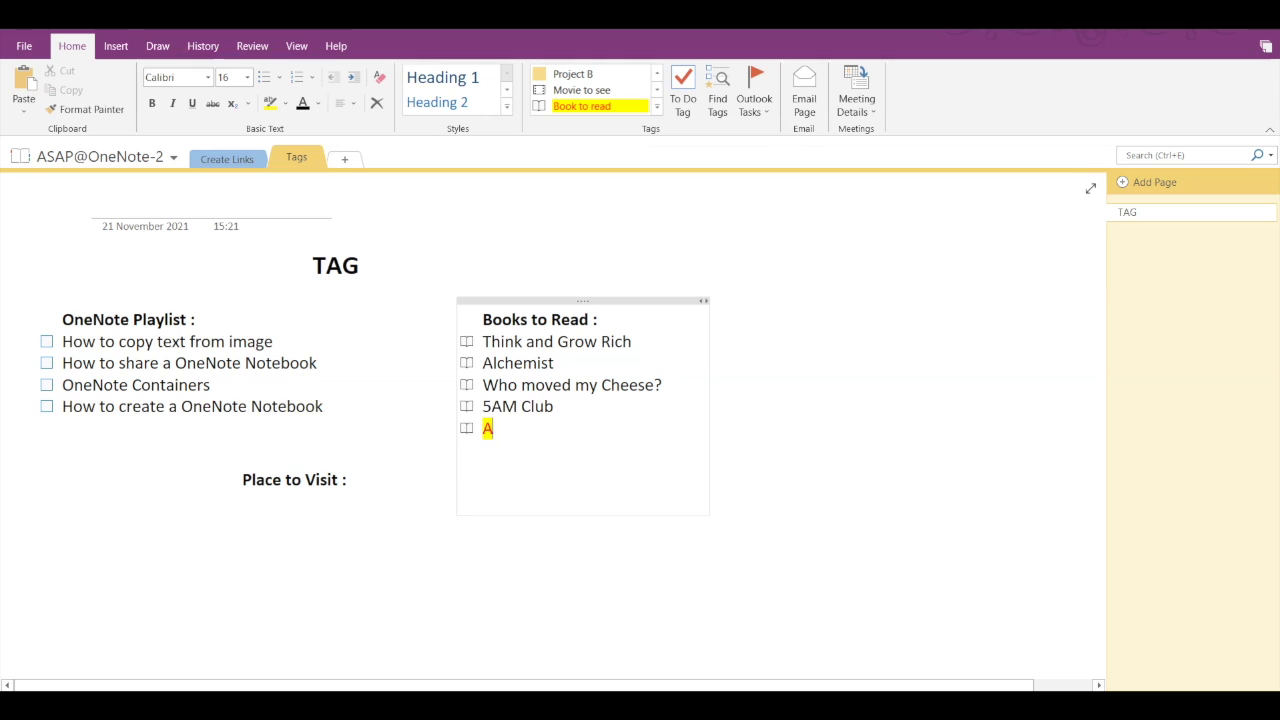
text(tomic Habits)
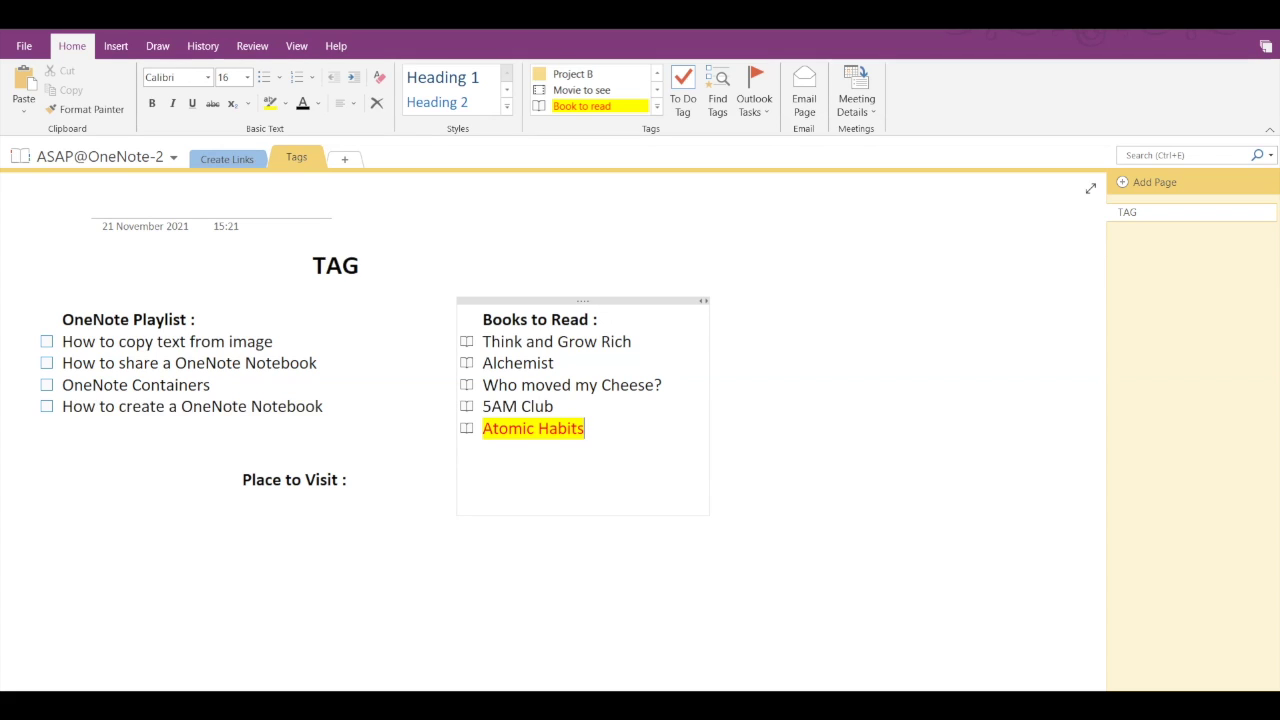
click(357, 483)
key(Return)
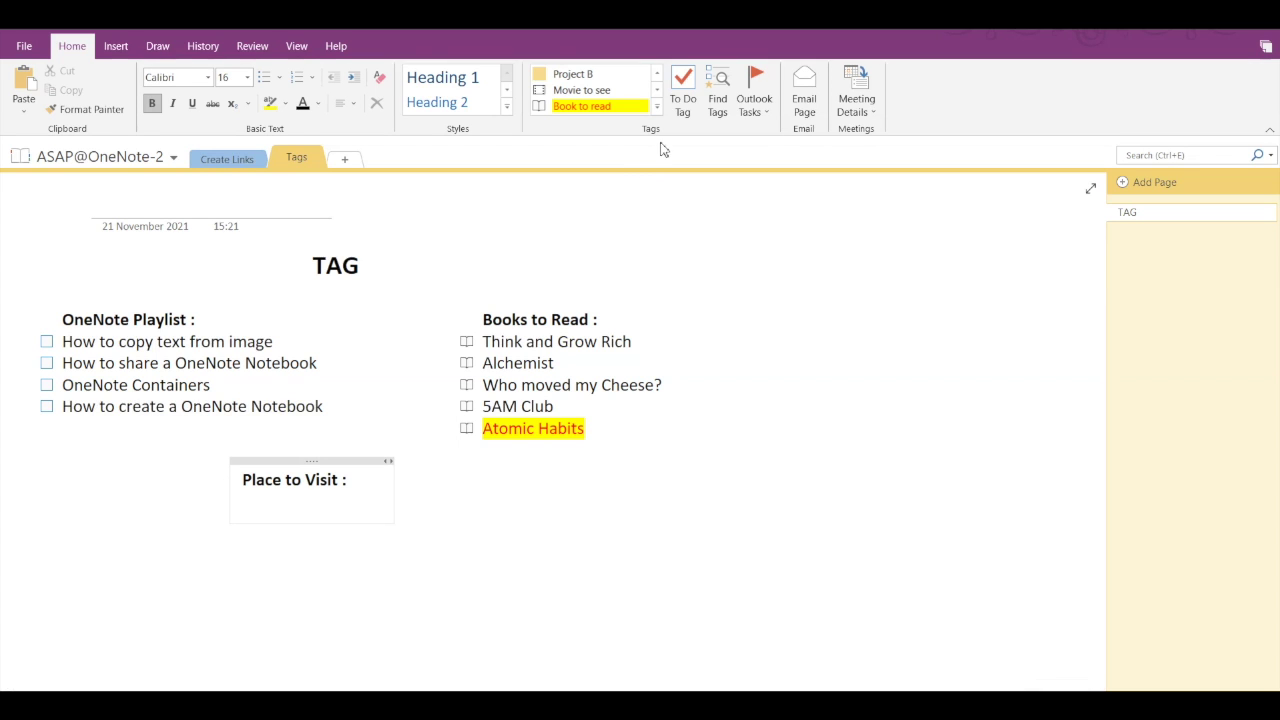
Step: Create a new tag 'ASAP Travel List' with an airplane symbol and orange font colour
click(657, 106)
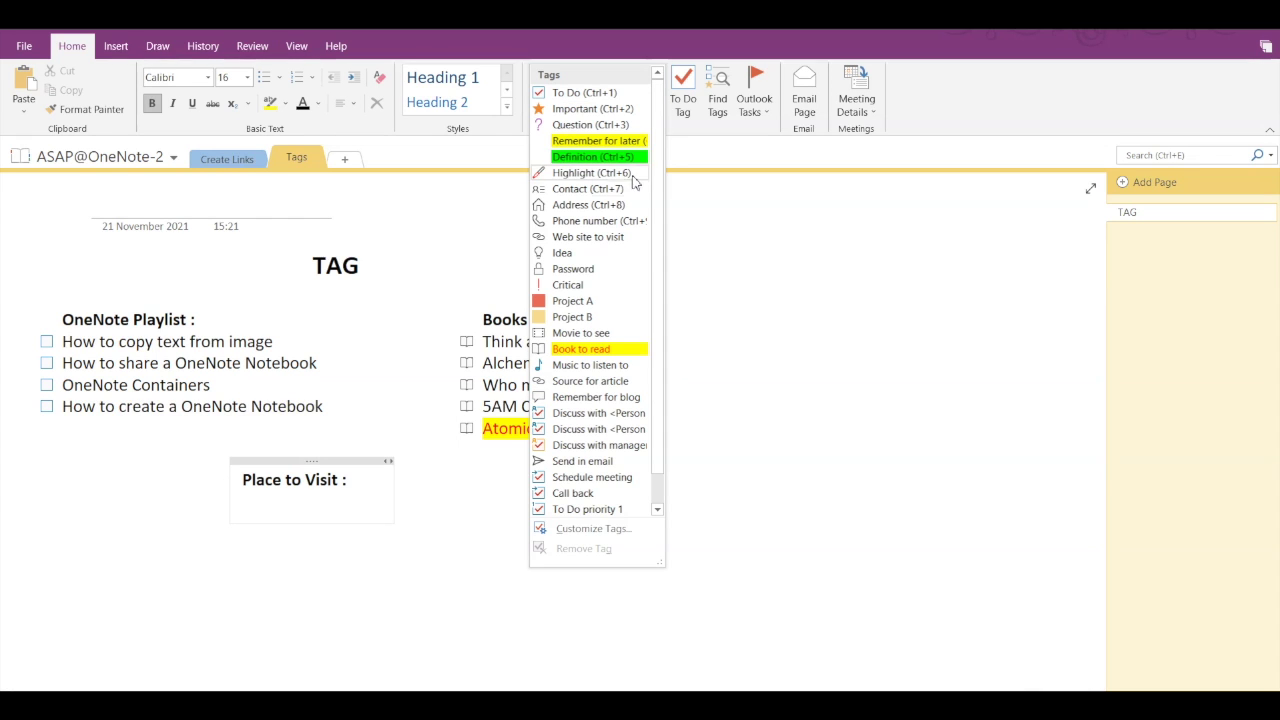
click(592, 528)
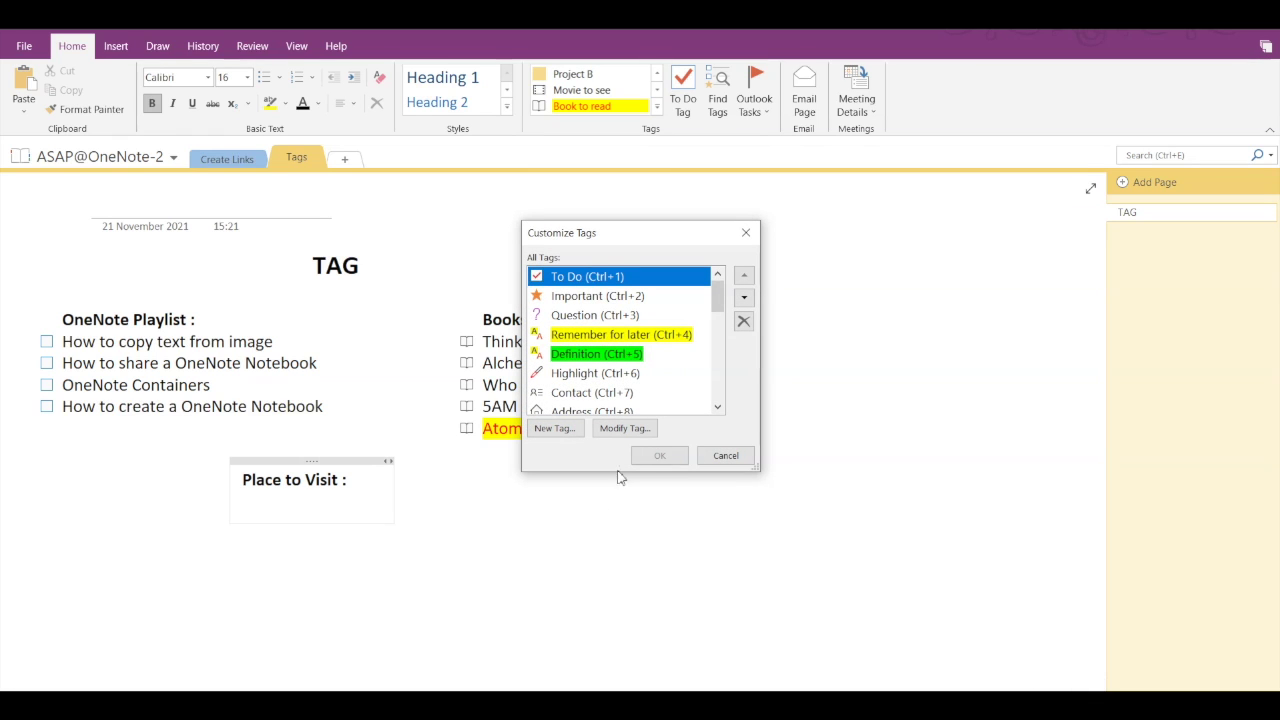
click(555, 428)
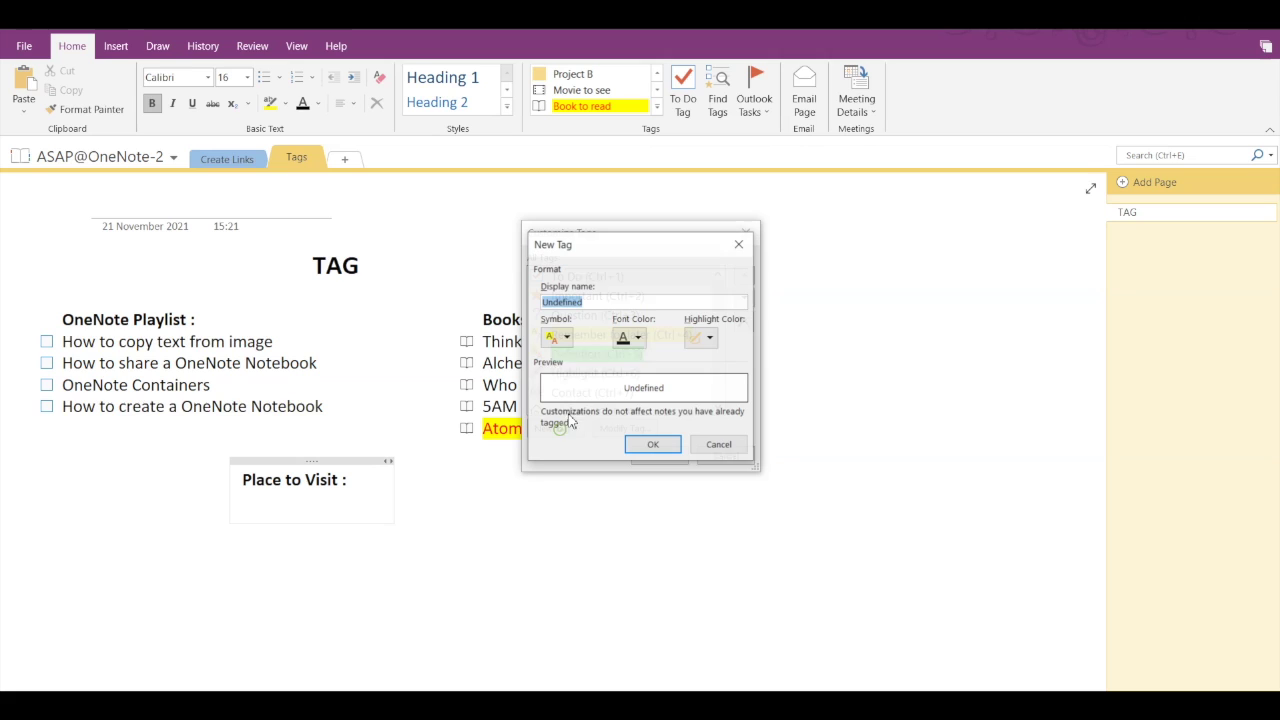
text(AS)
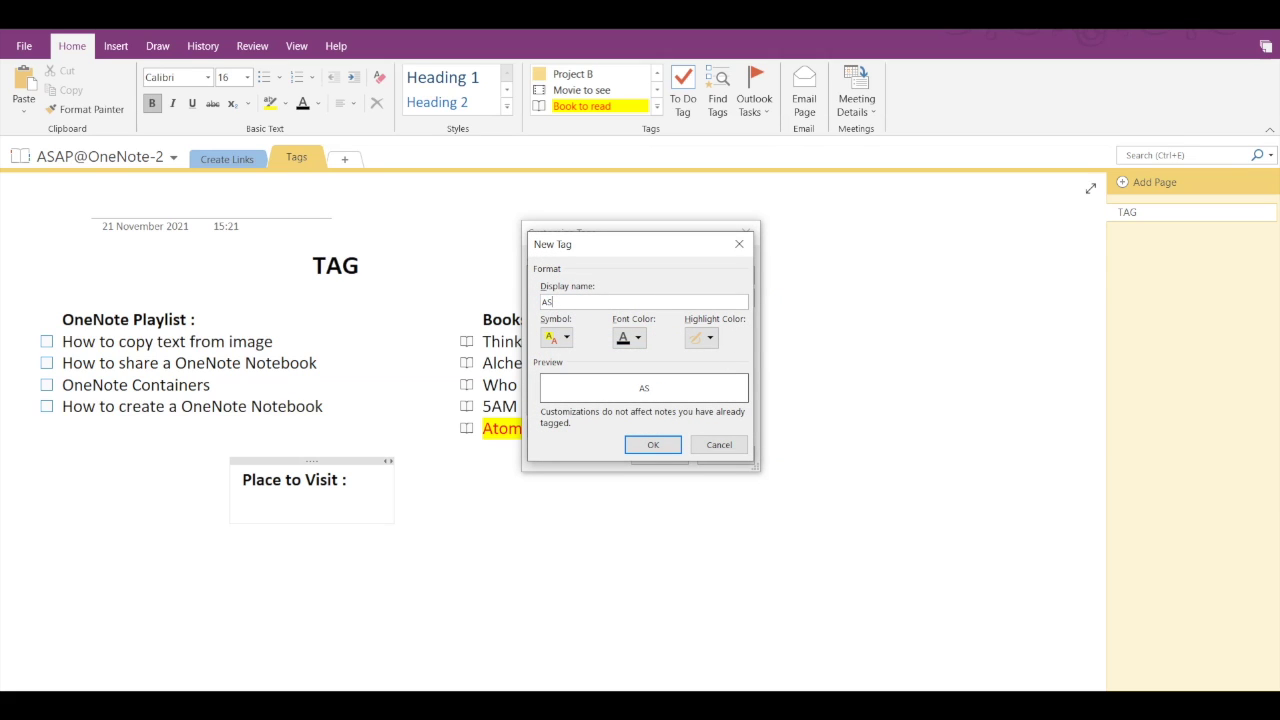
text(AP Travel List)
click(558, 337)
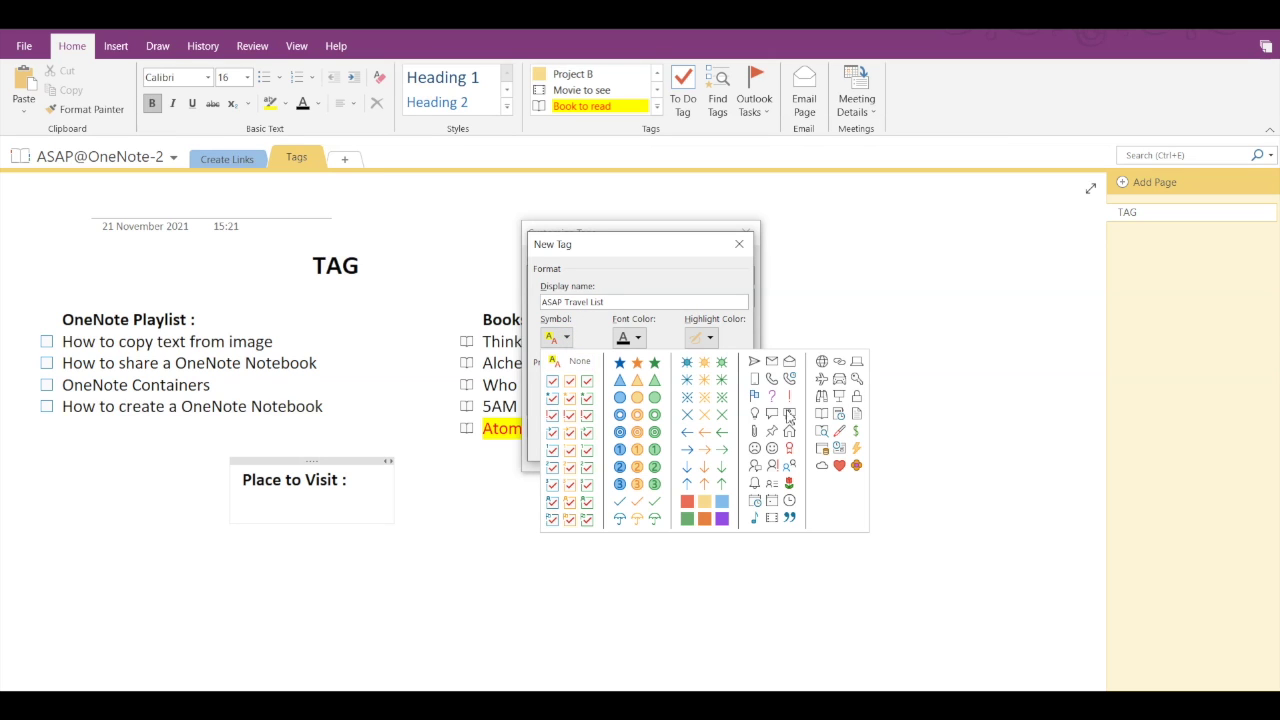
click(822, 381)
click(638, 339)
click(635, 398)
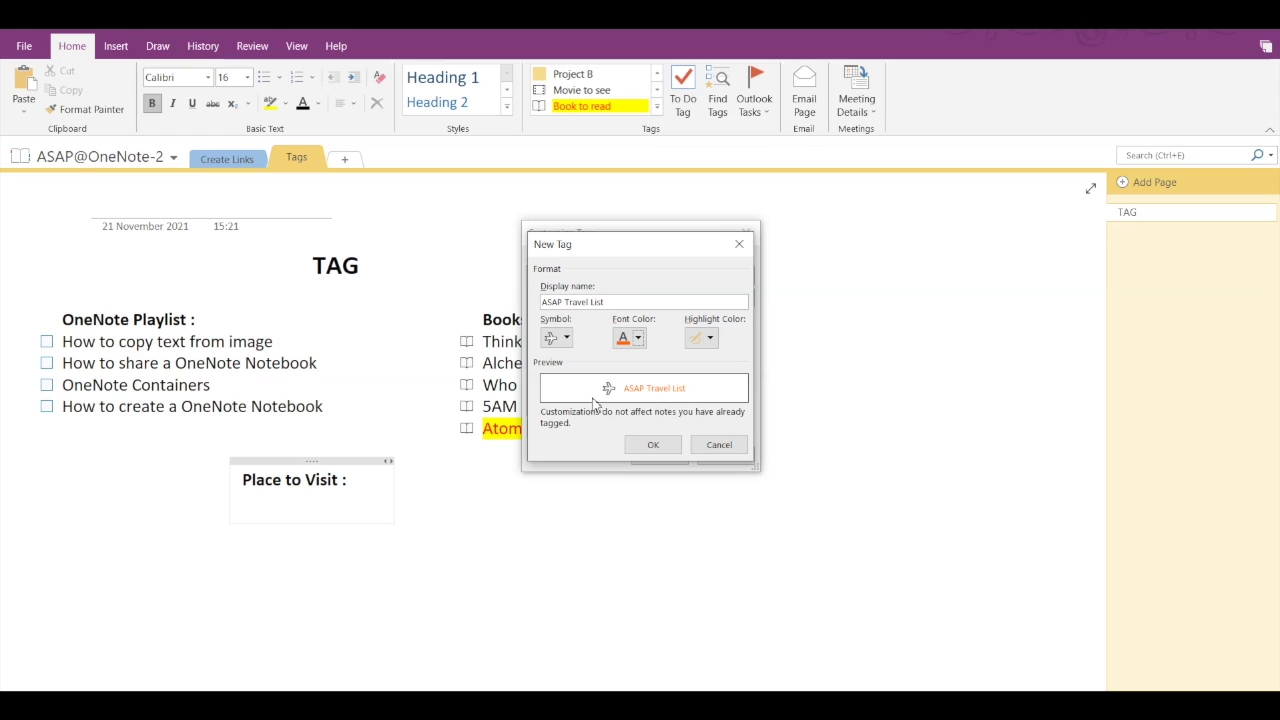
click(656, 445)
Step: Tag the empty Place to Visit line as ASAP Travel List and paste the Bhilar Book Village video link
click(655, 456)
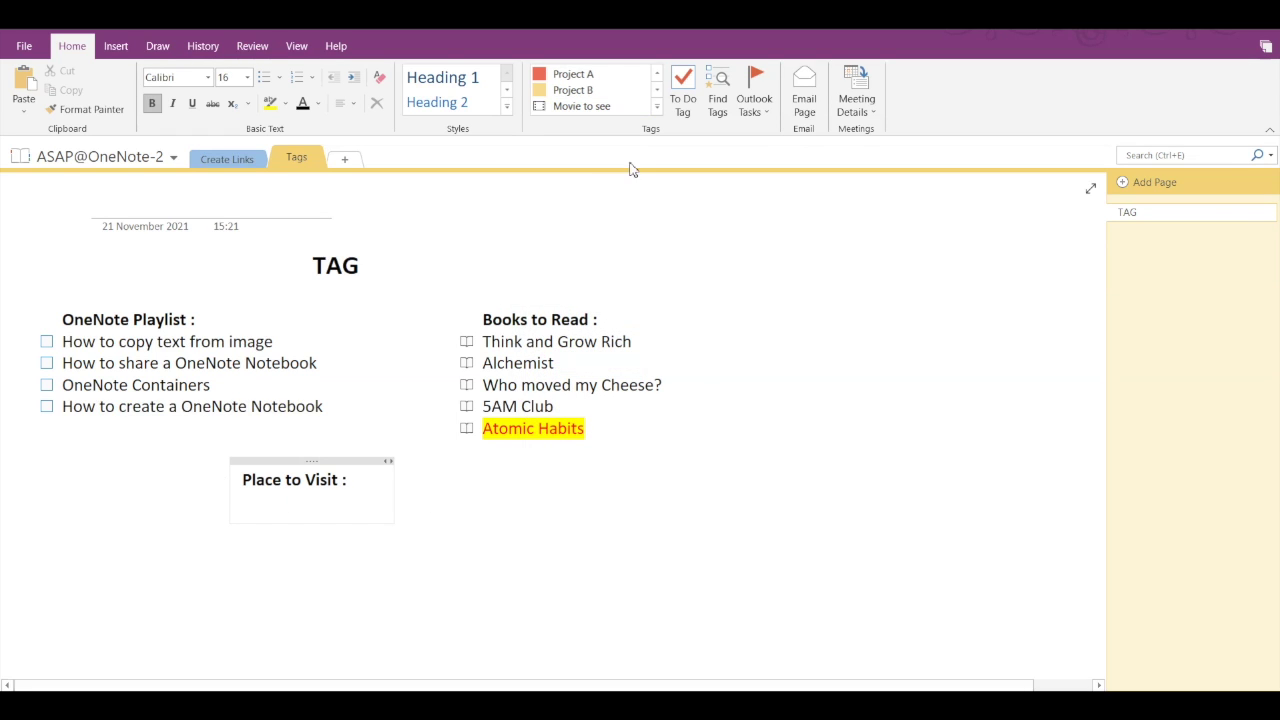
click(656, 106)
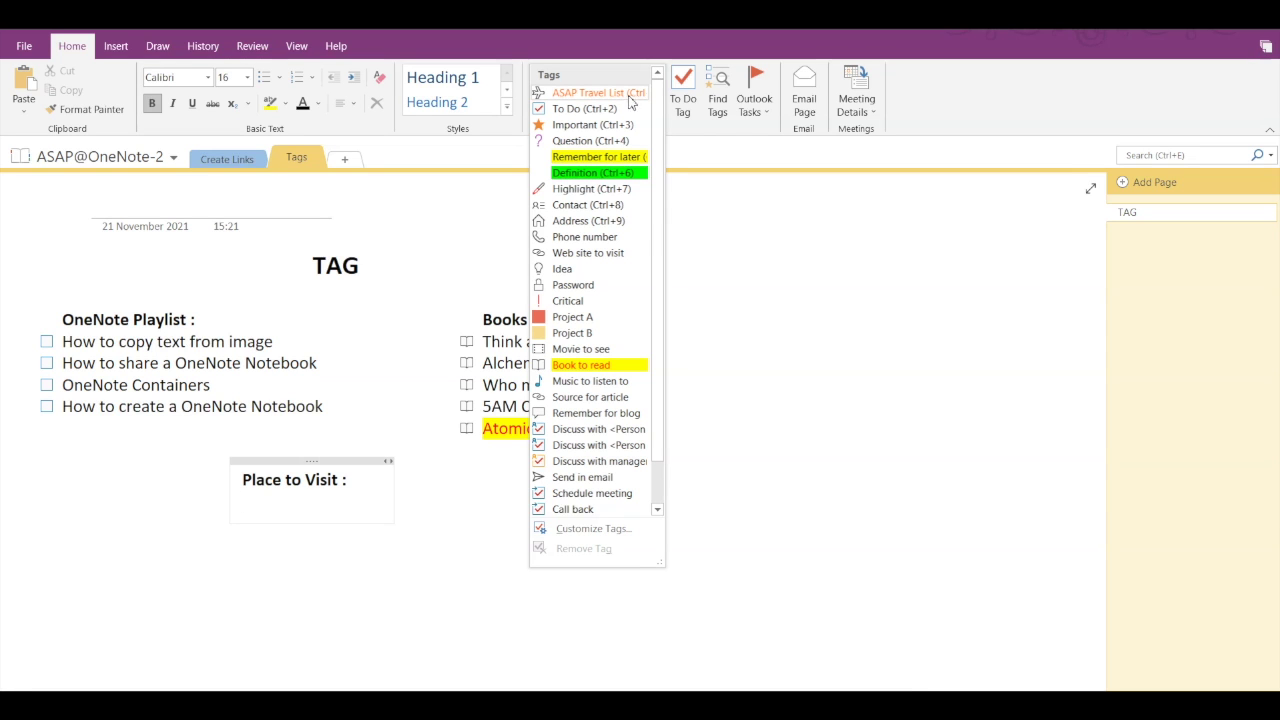
click(598, 93)
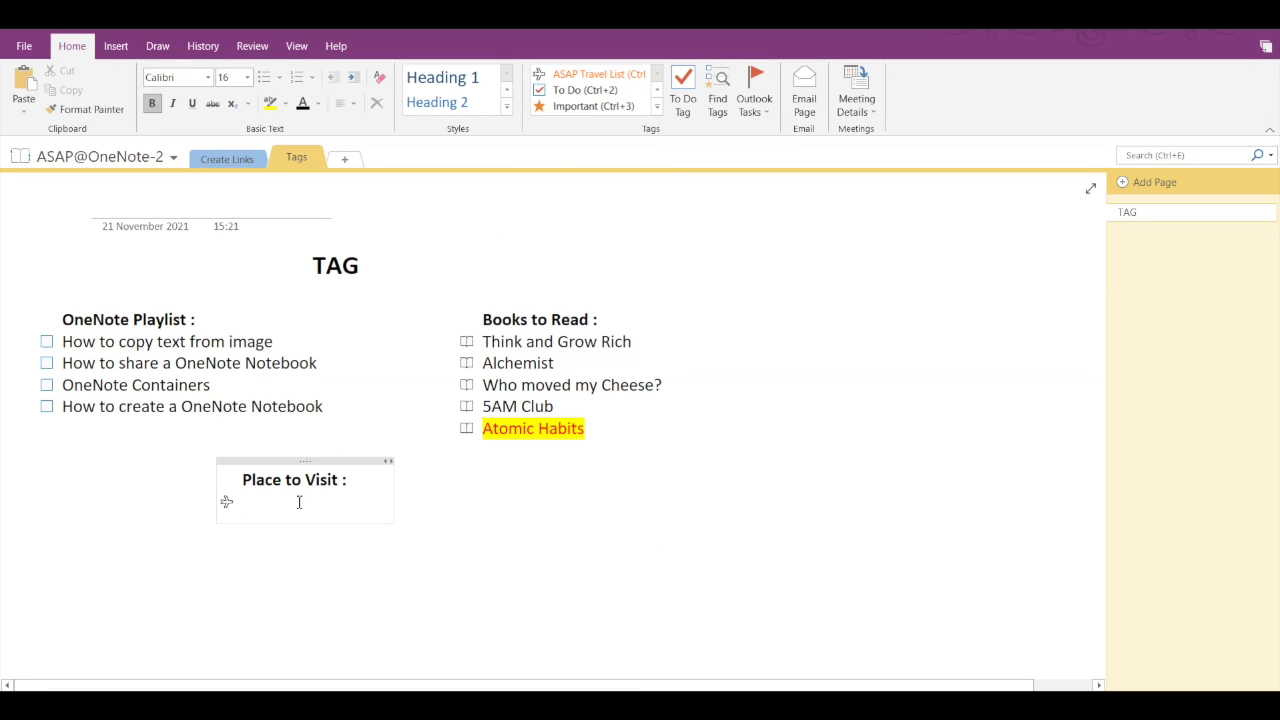
key(ctrl+v)
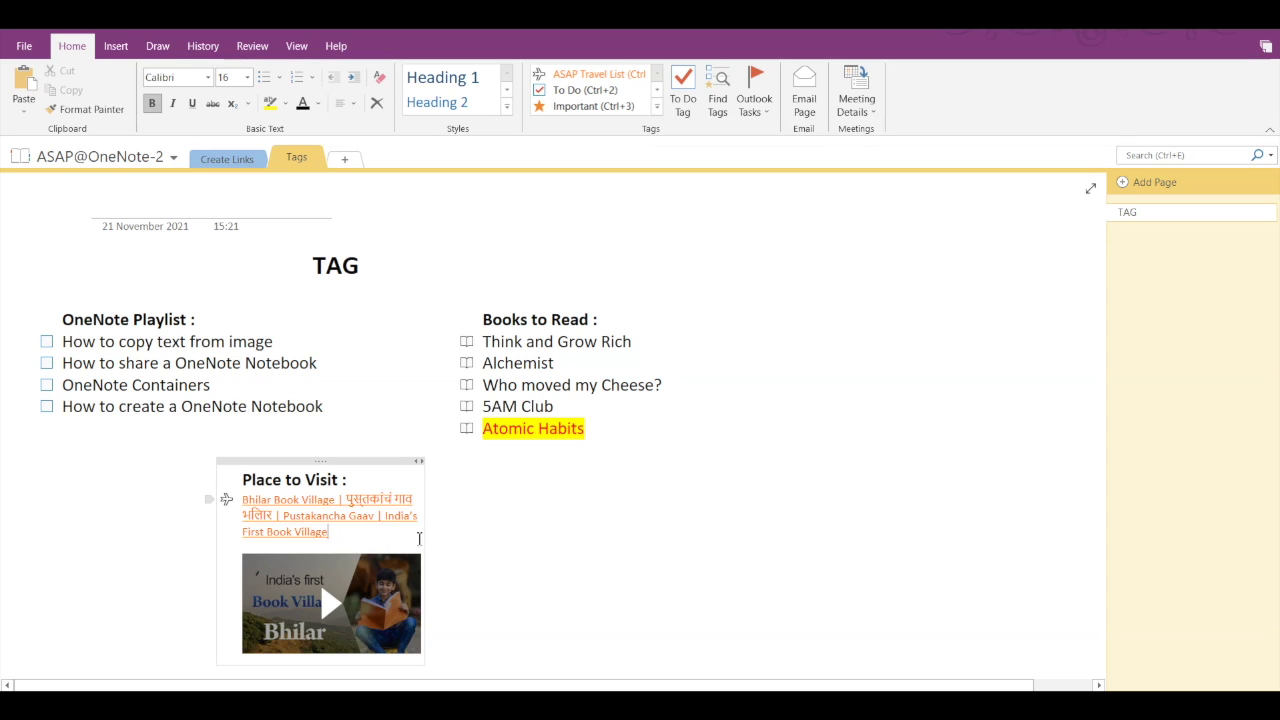
key(Up)
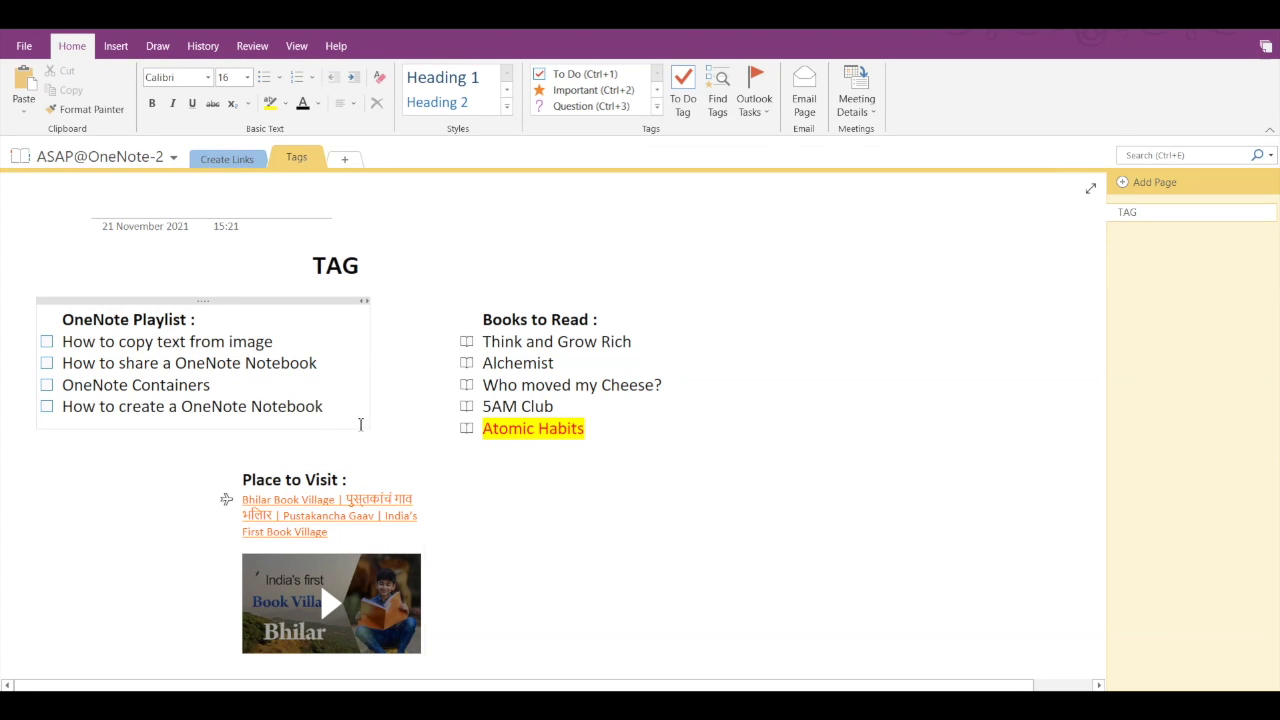
Step: Remove the To Do tag from 'How to create a OneNote Notebook' and the three playlist items above it
right_click(331, 408)
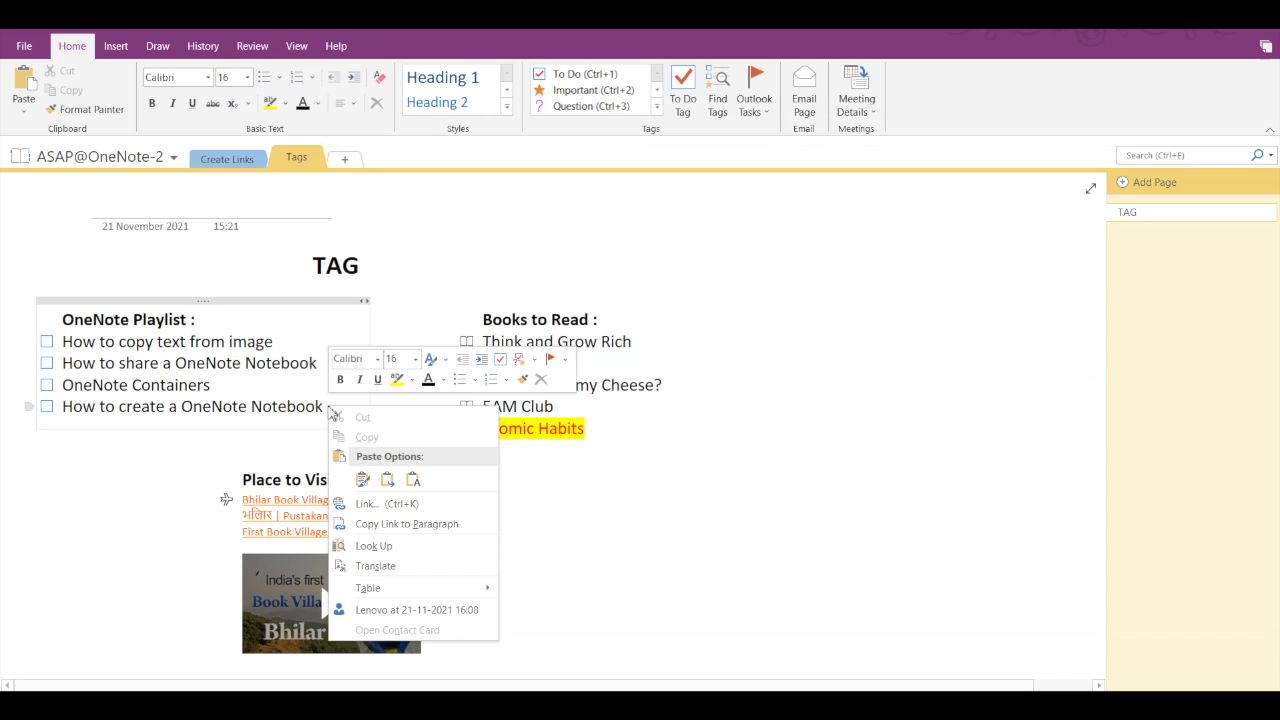
click(536, 362)
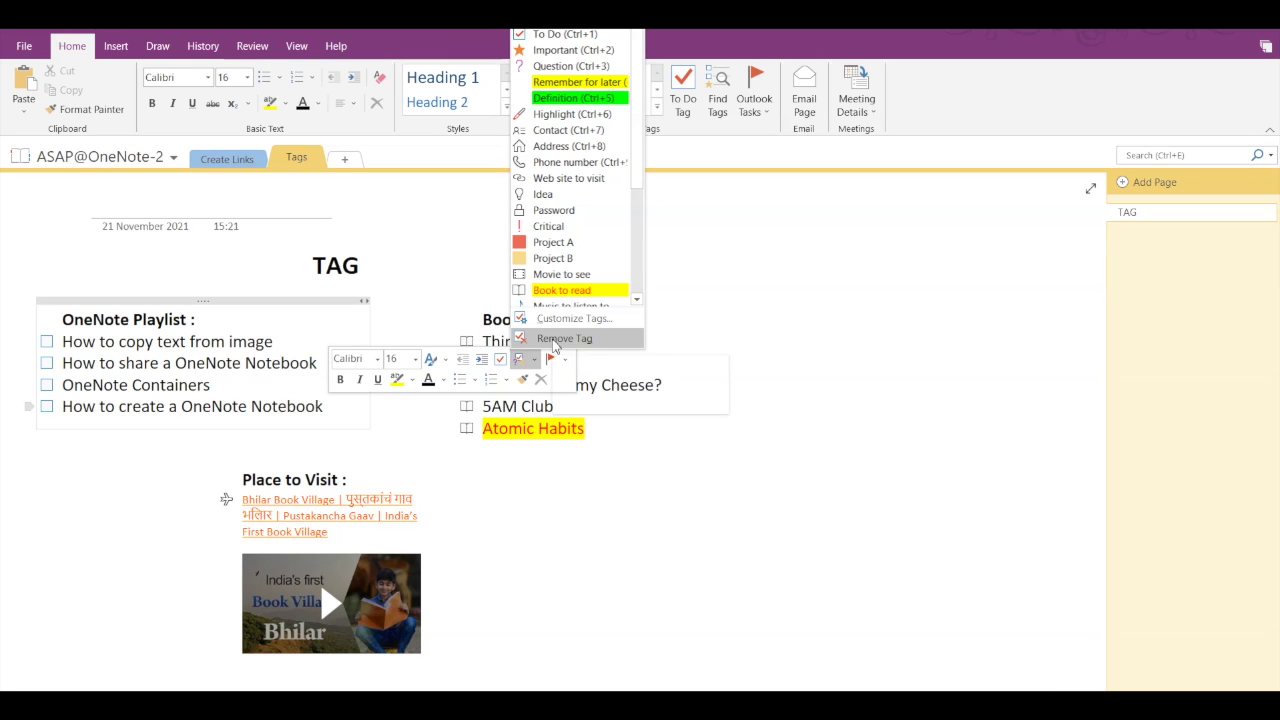
click(556, 340)
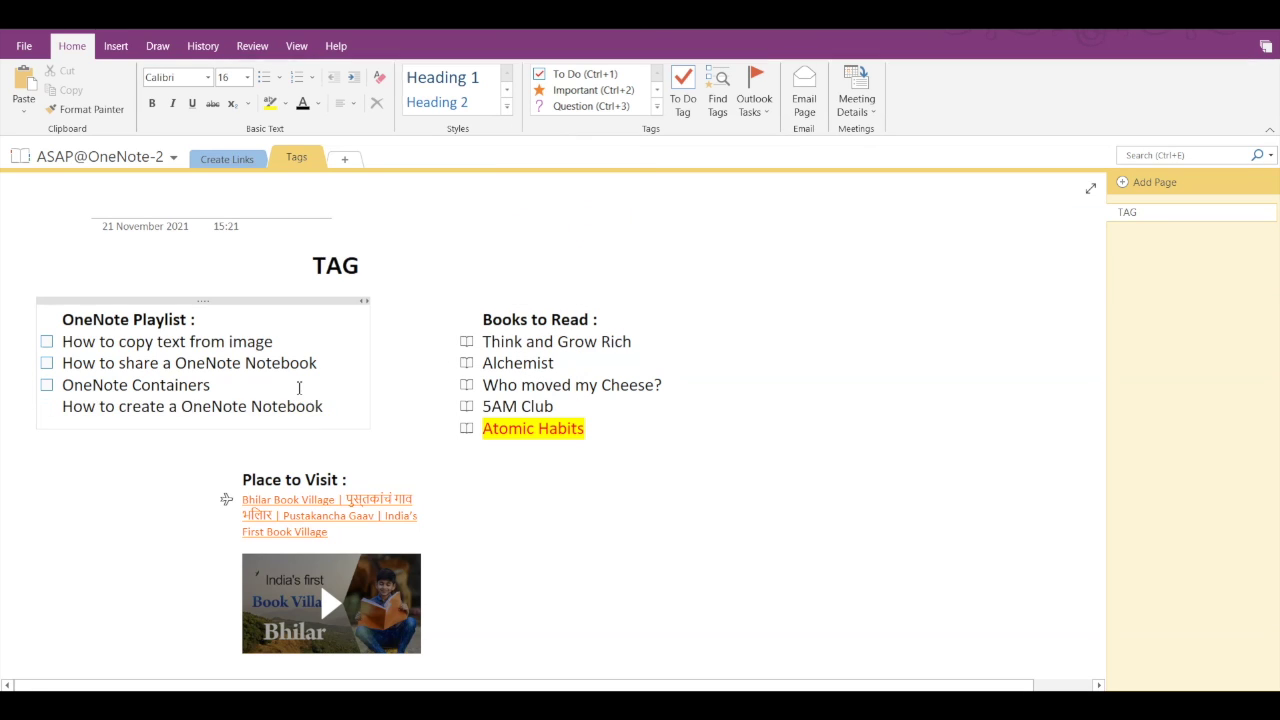
drag(168, 377, 62, 341)
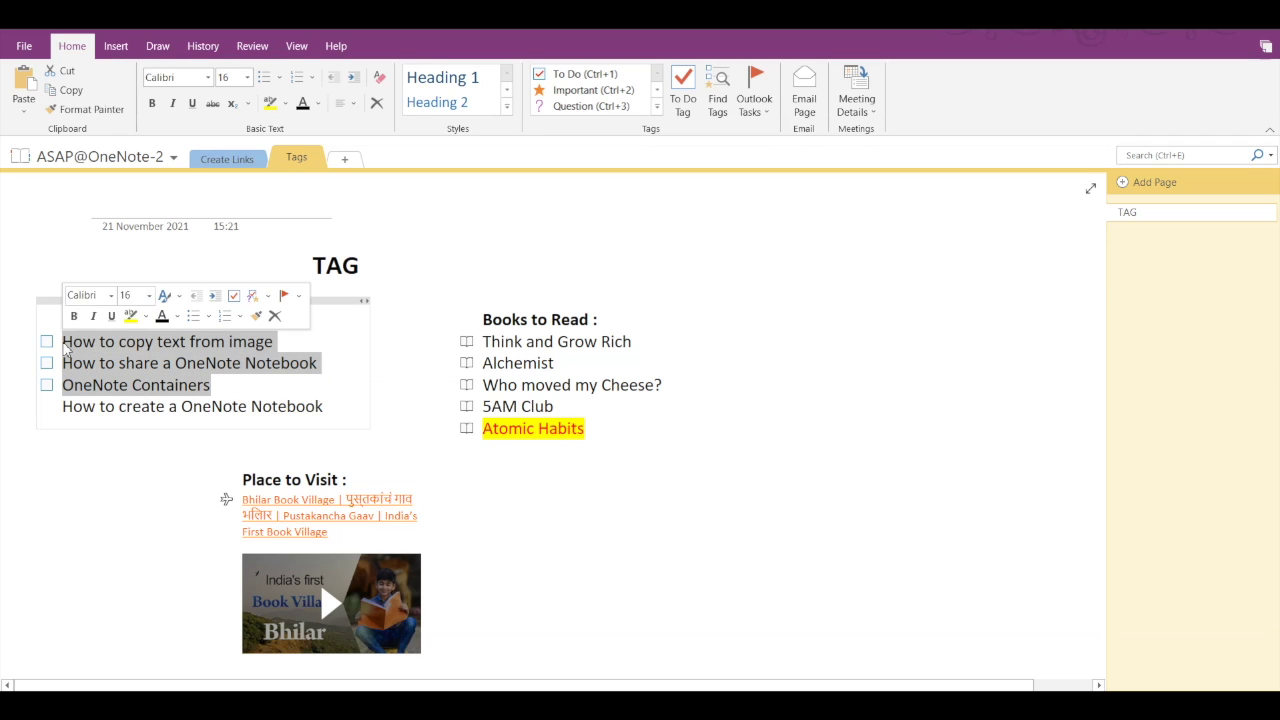
click(657, 110)
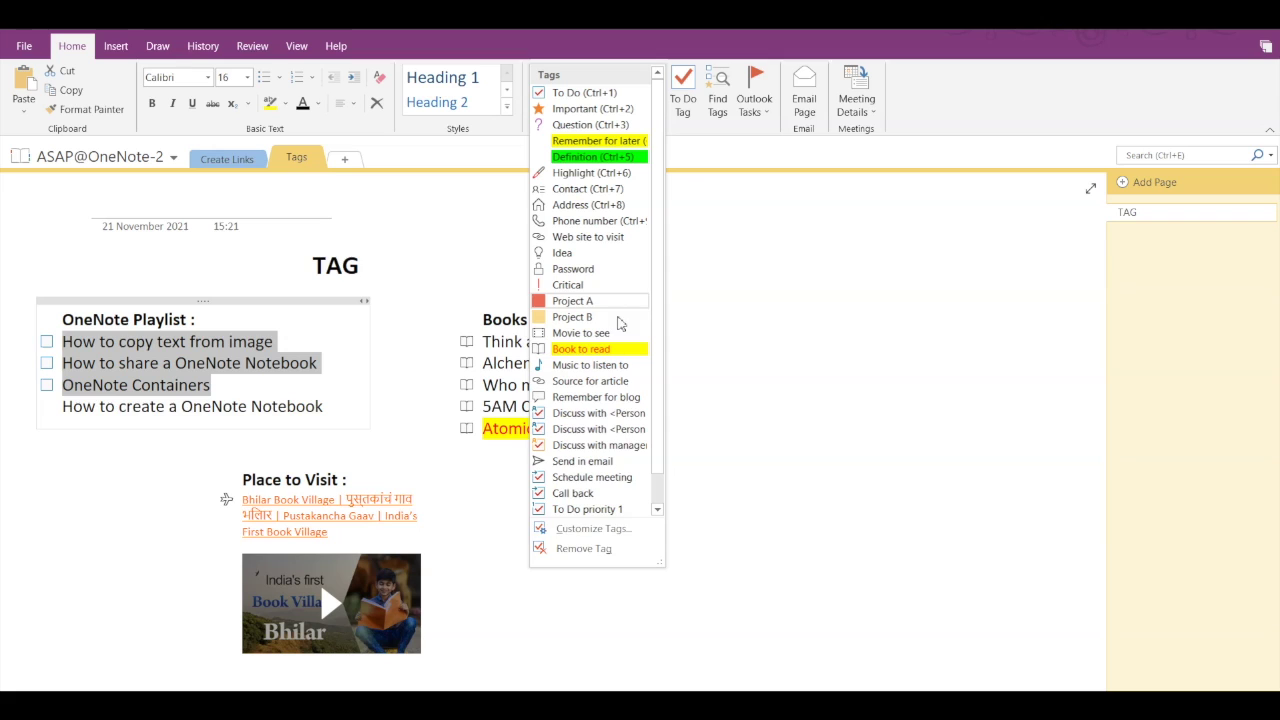
click(600, 549)
click(244, 384)
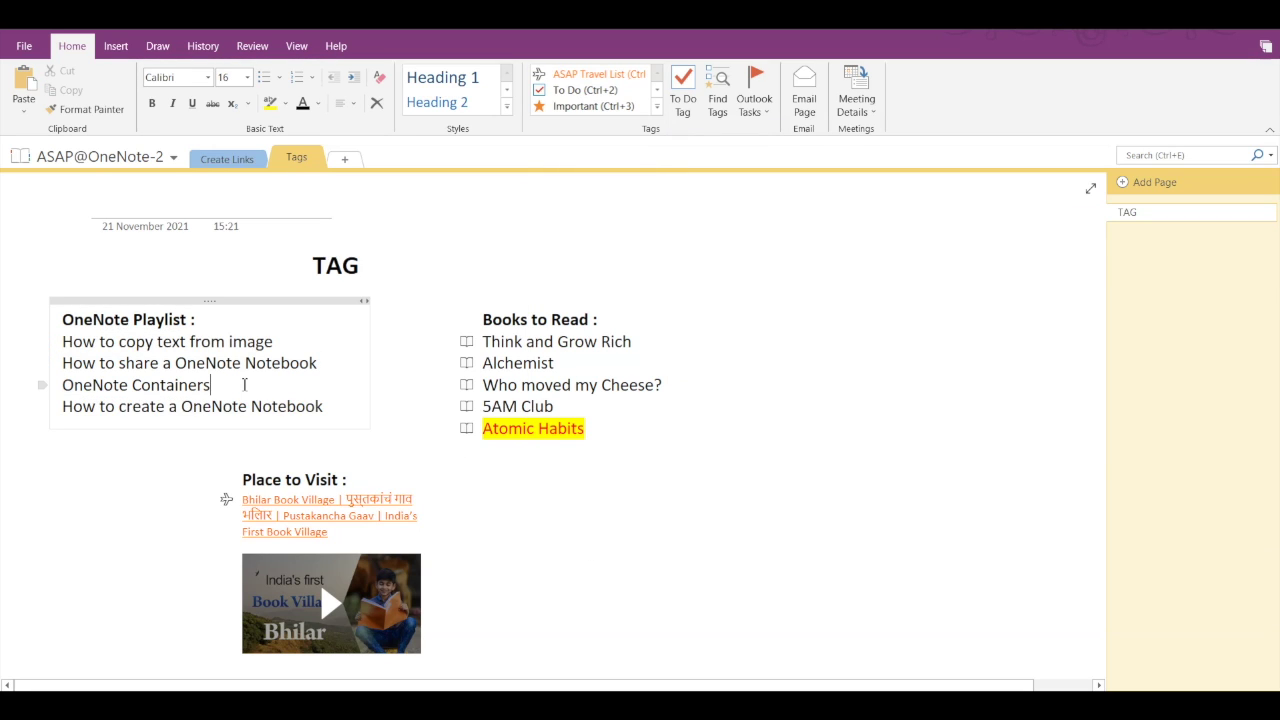
Step: In Customize Tags, select ASAP Travel List, delete it and confirm with OK
click(593, 430)
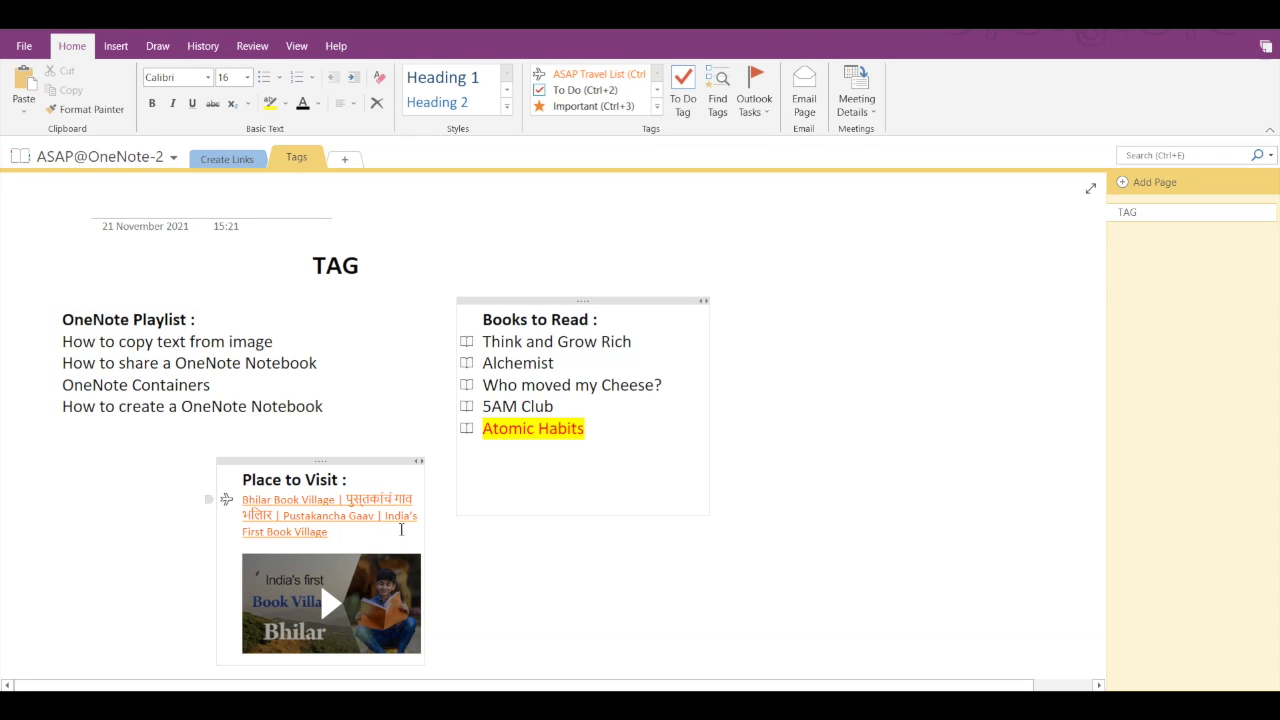
click(657, 108)
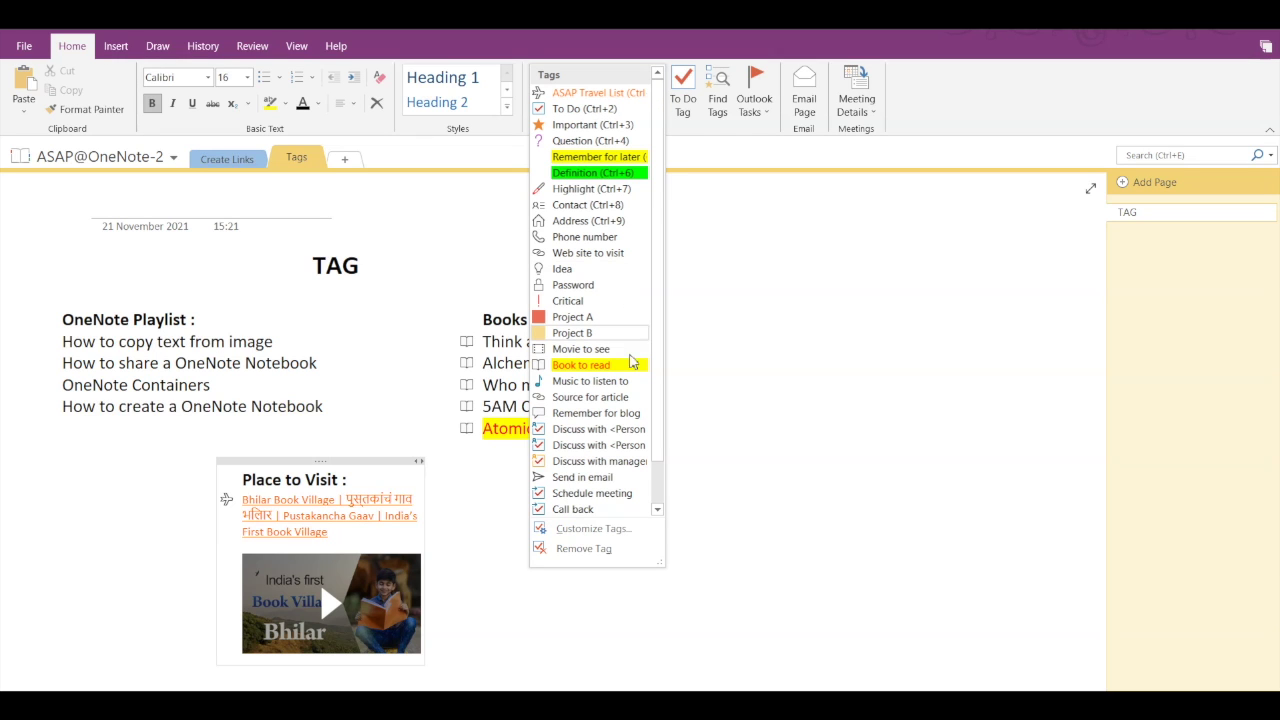
click(593, 528)
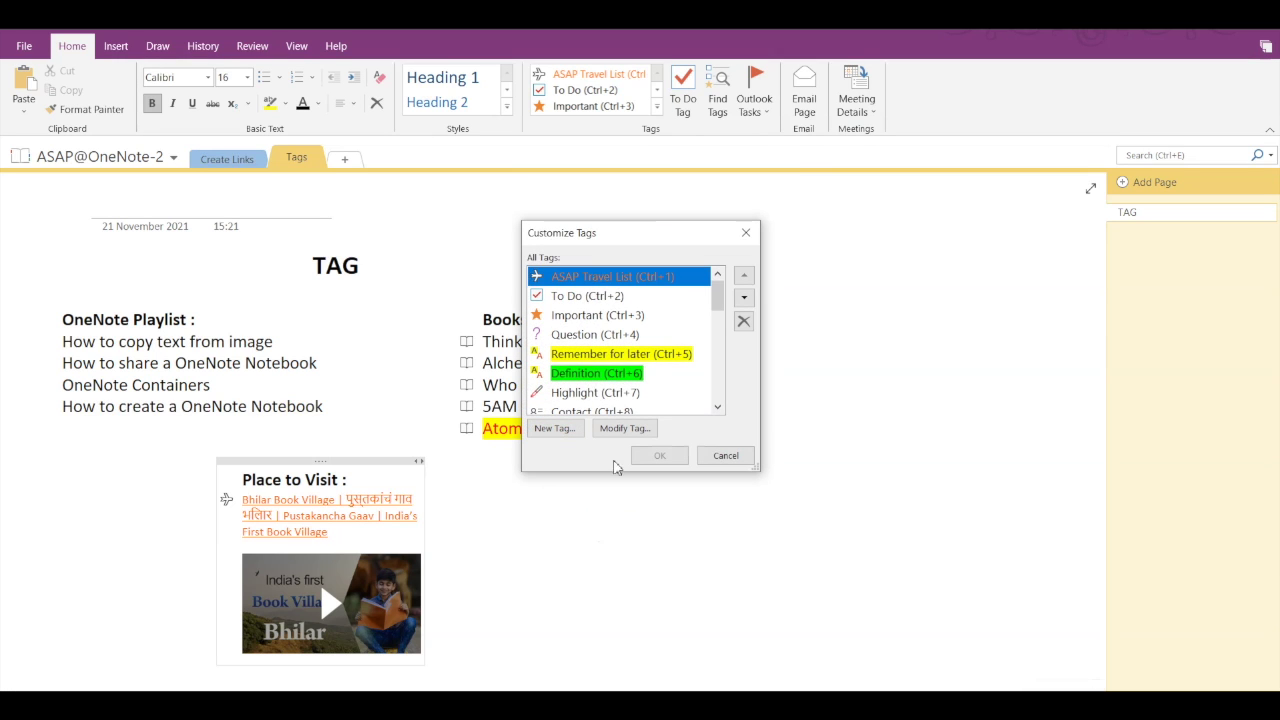
click(571, 295)
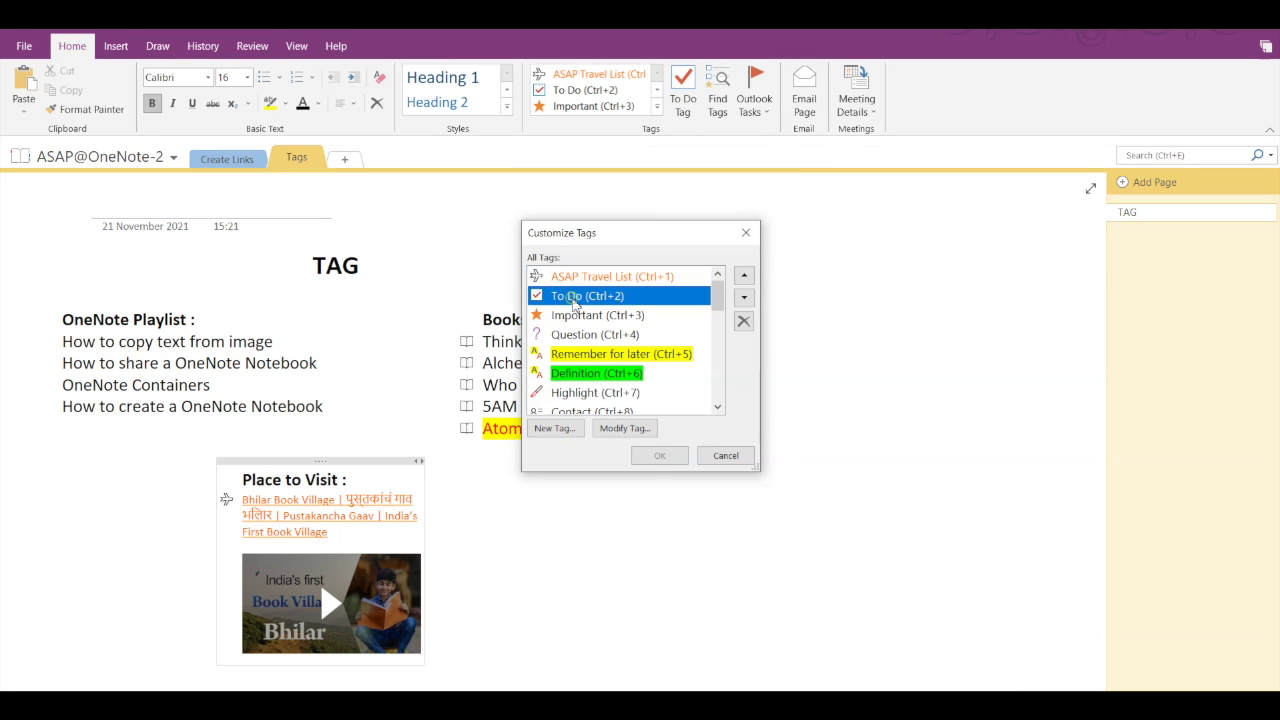
key(Down)
click(584, 279)
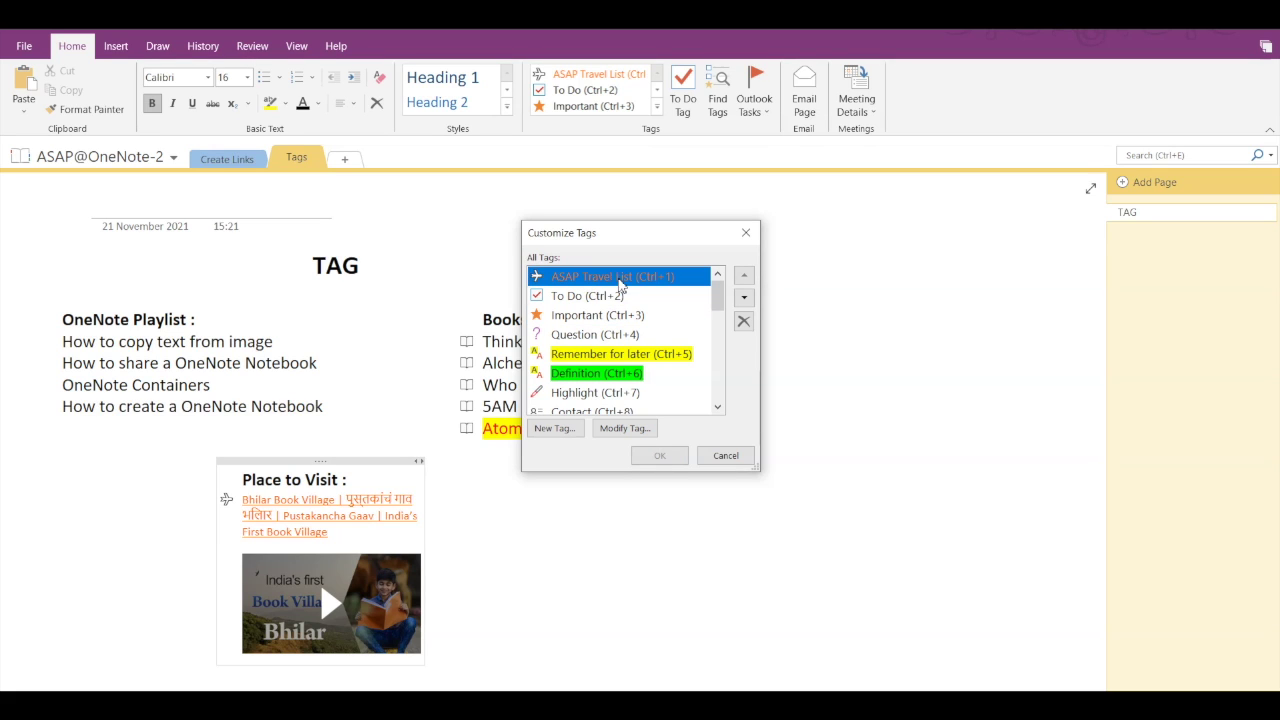
click(745, 322)
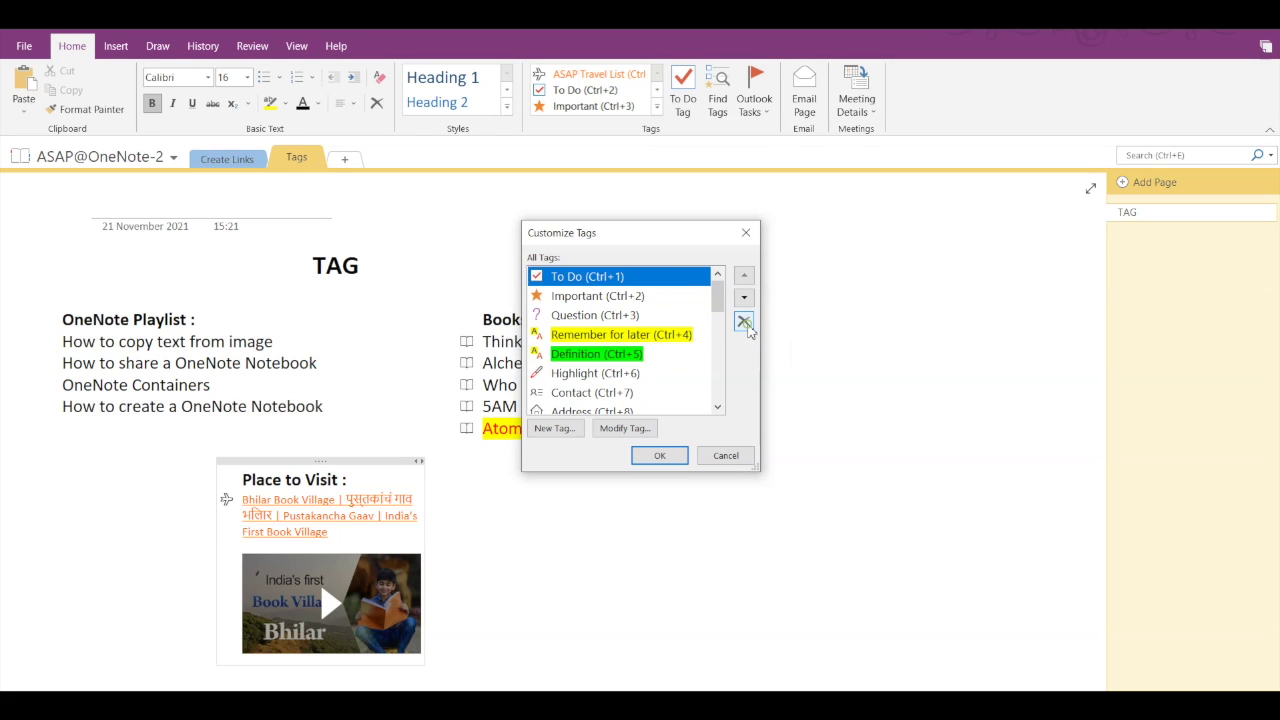
click(657, 457)
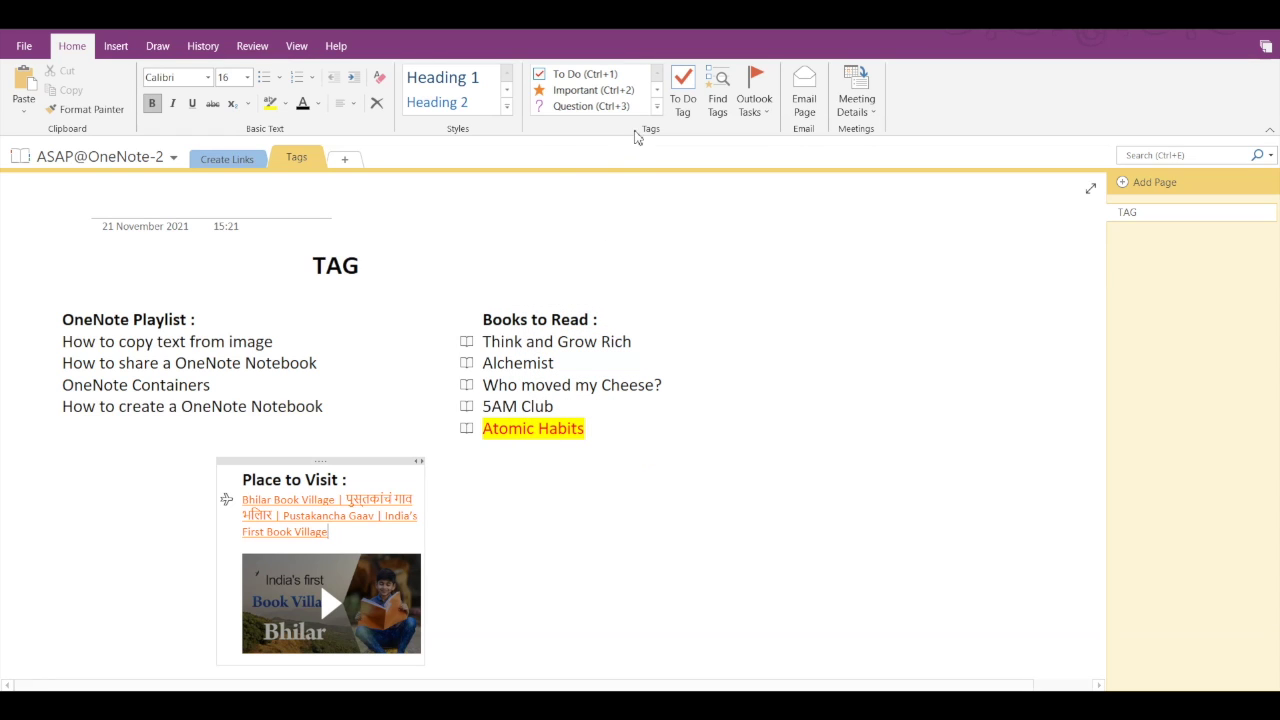
Step: Open the Tags Summary pane via Find Tags, try grouping by section, then group by tag name
click(657, 108)
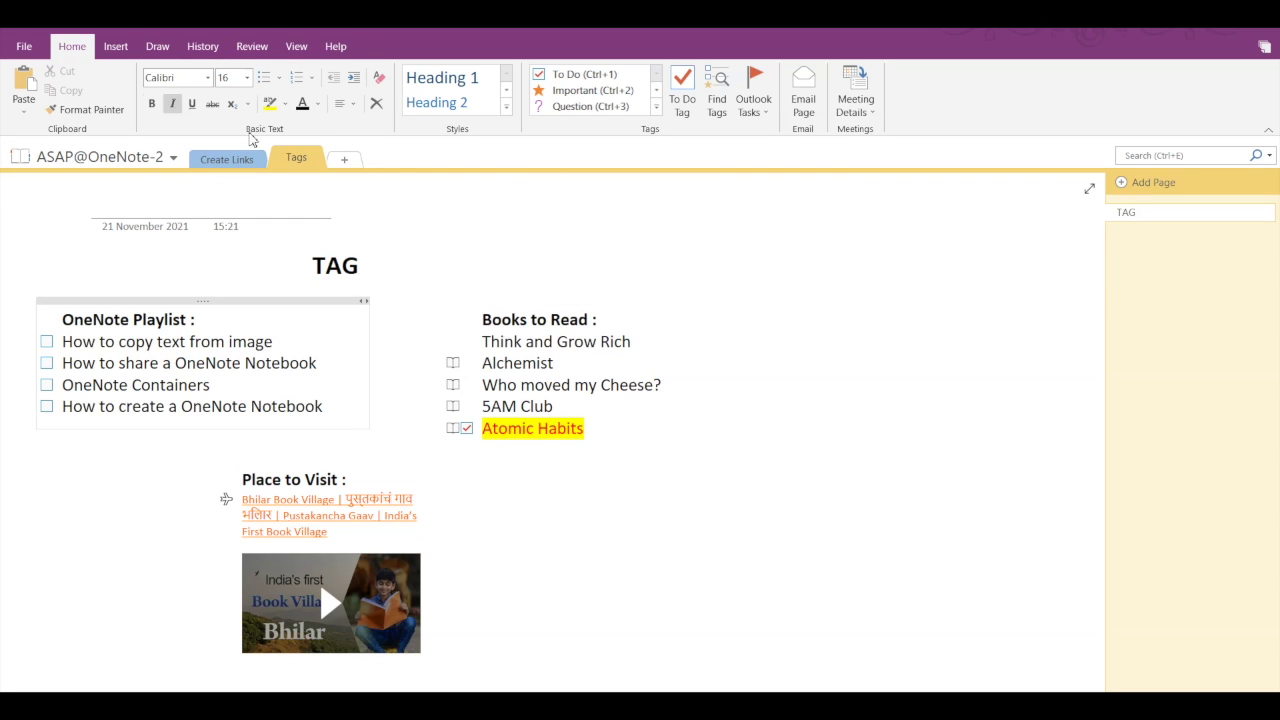
click(718, 104)
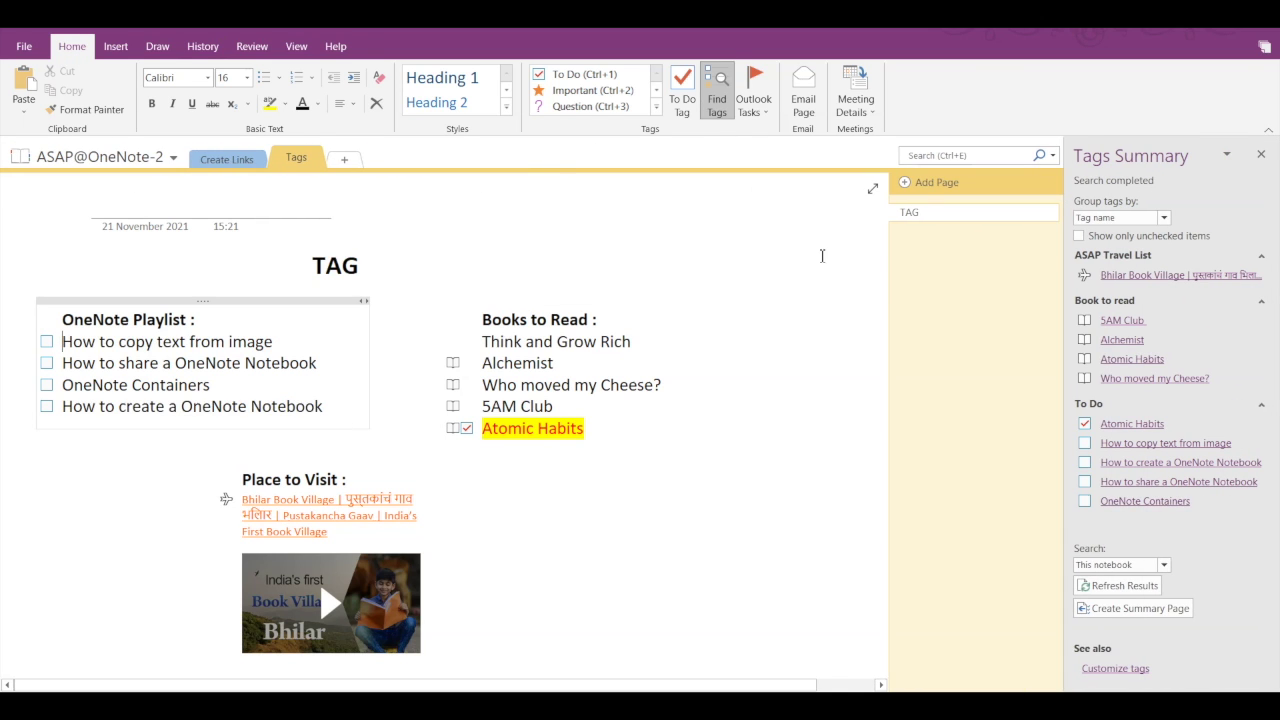
click(1163, 218)
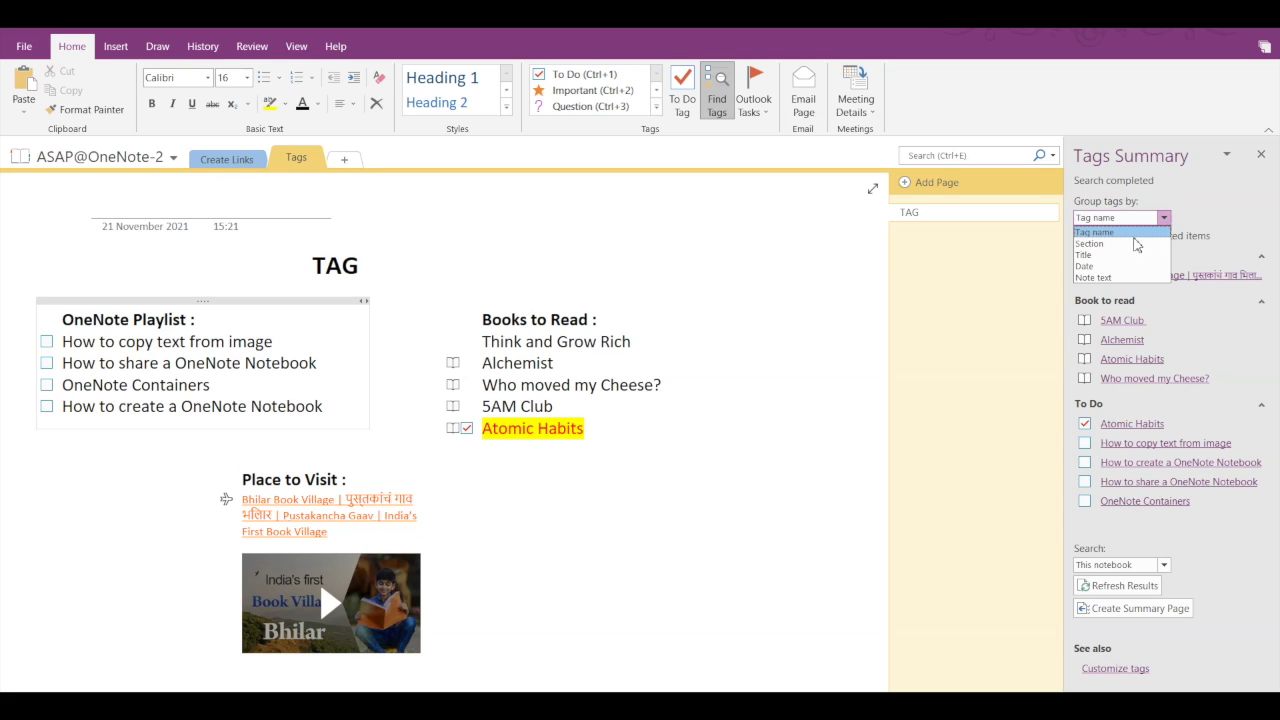
click(1134, 243)
click(1163, 218)
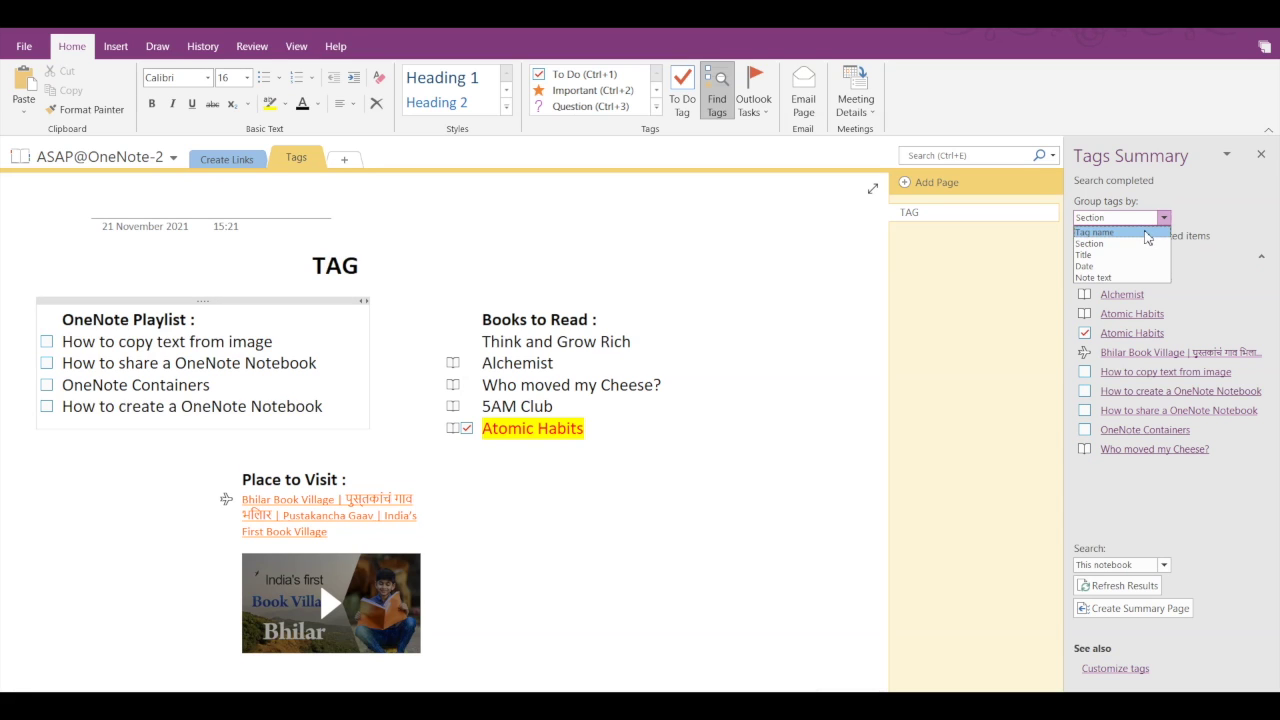
click(1150, 232)
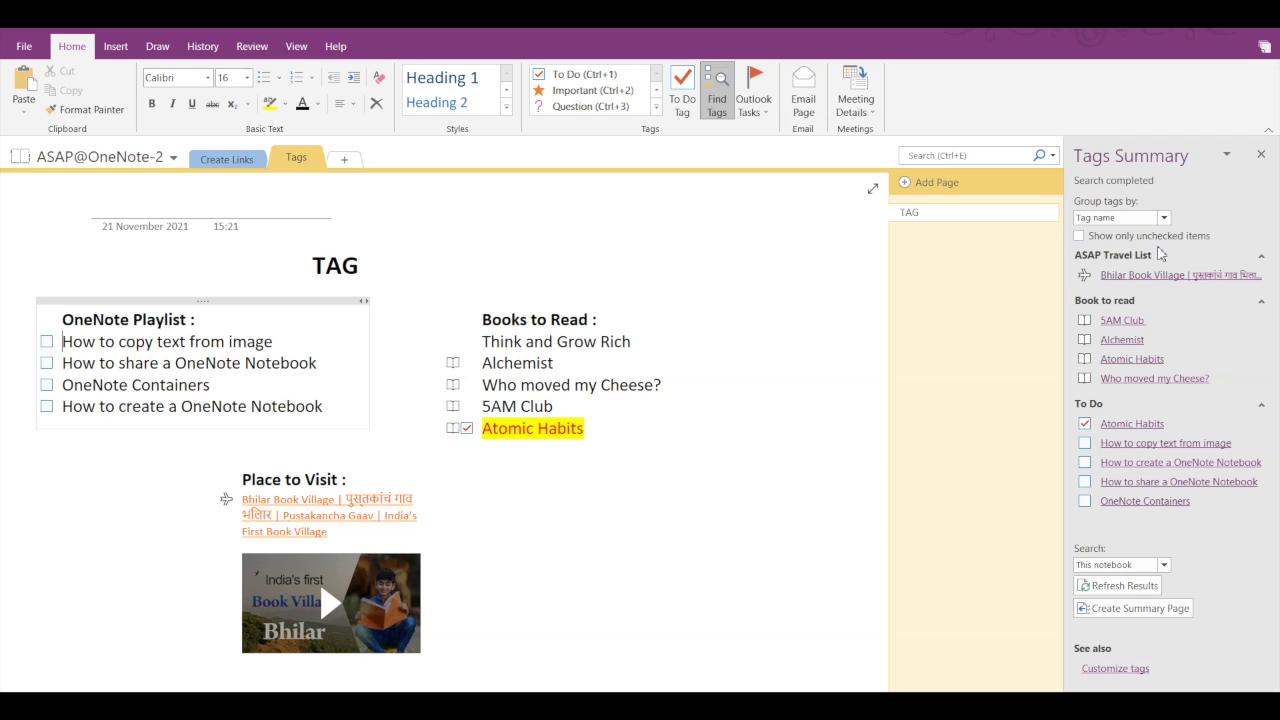
Step: Toggle Show only unchecked items on and off, then tick How to copy text from image and How to share a OneNote Notebook
click(1080, 237)
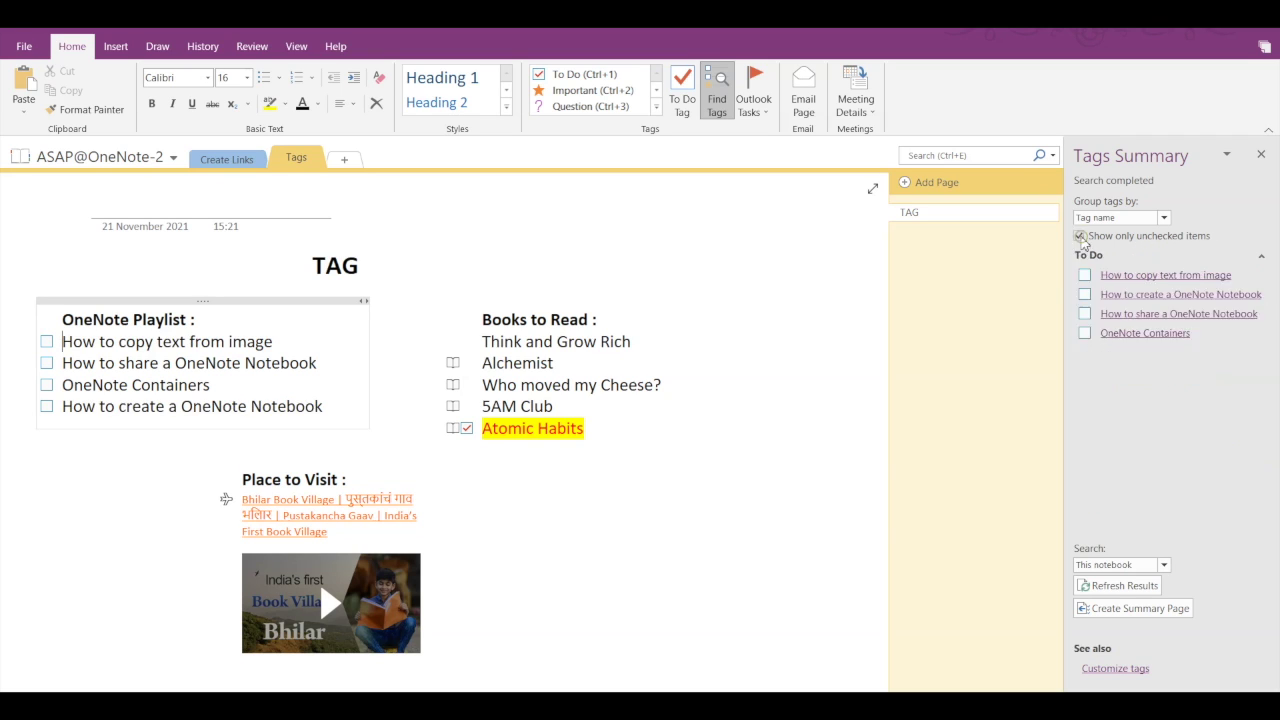
click(1197, 240)
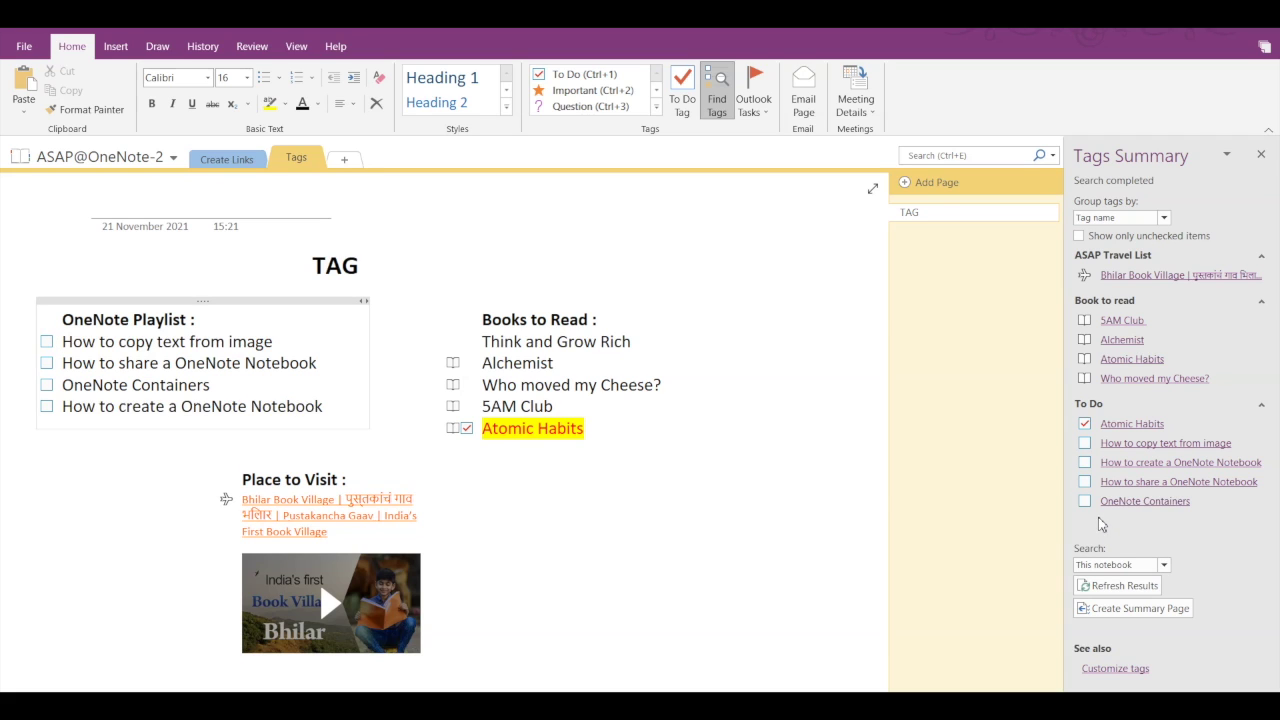
click(46, 341)
click(46, 363)
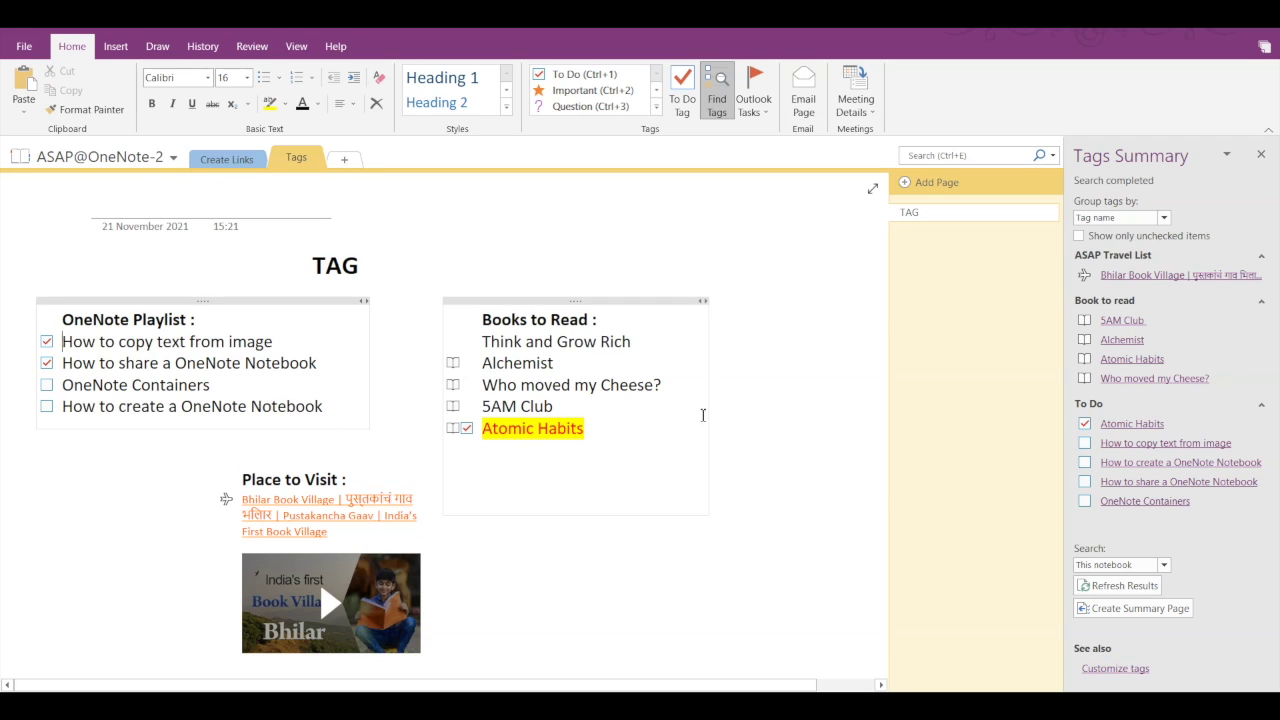
Step: Refresh the summary results, tick OneNote Containers in the pane, and close the Tags Summary
click(1152, 587)
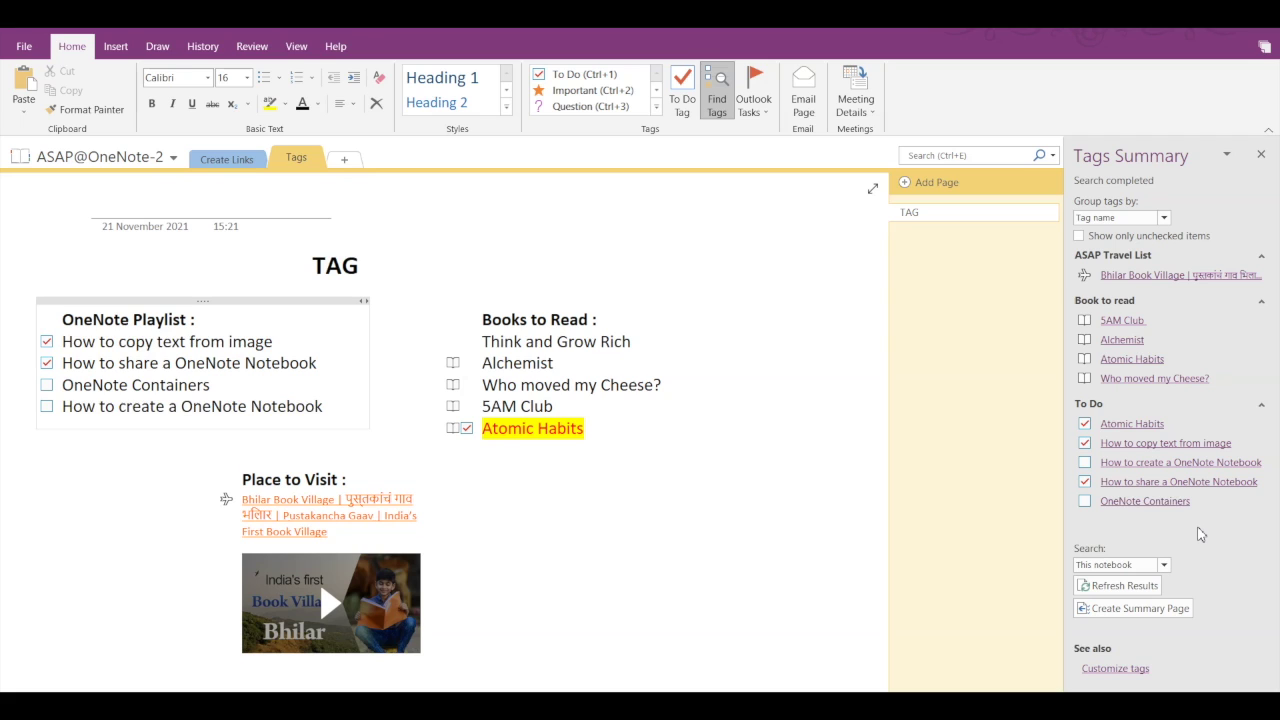
click(1085, 503)
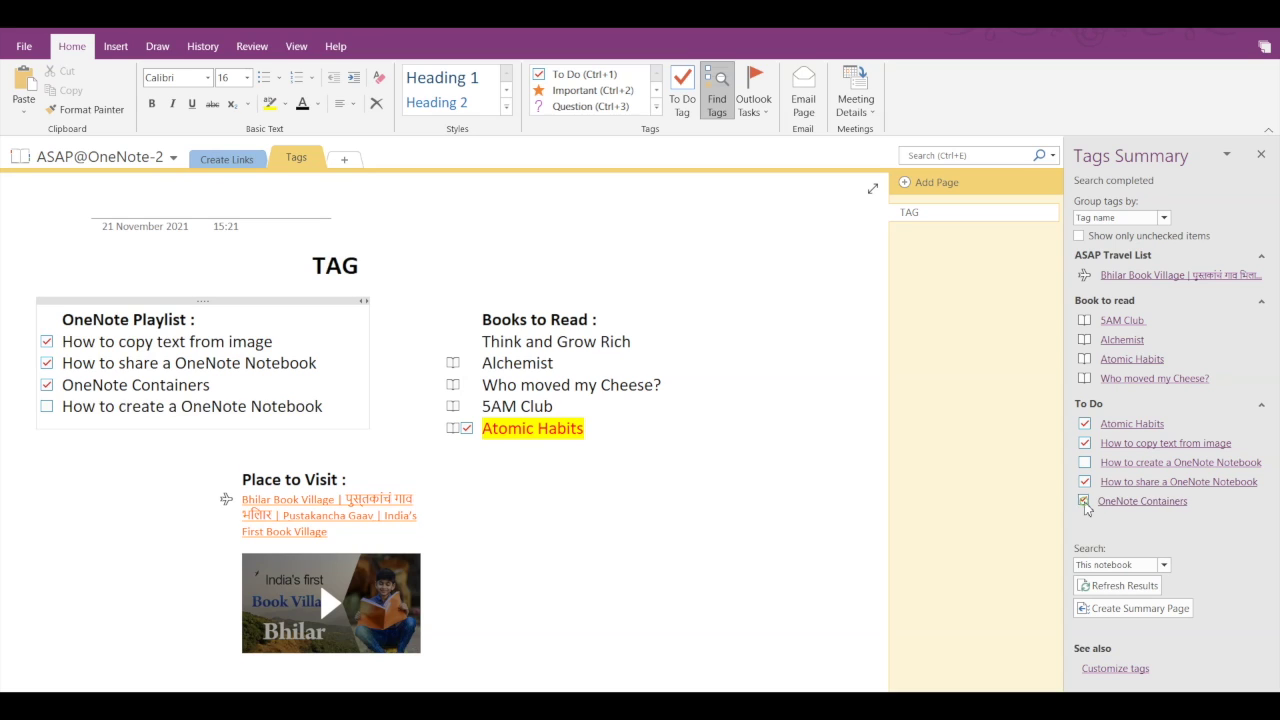
click(1262, 156)
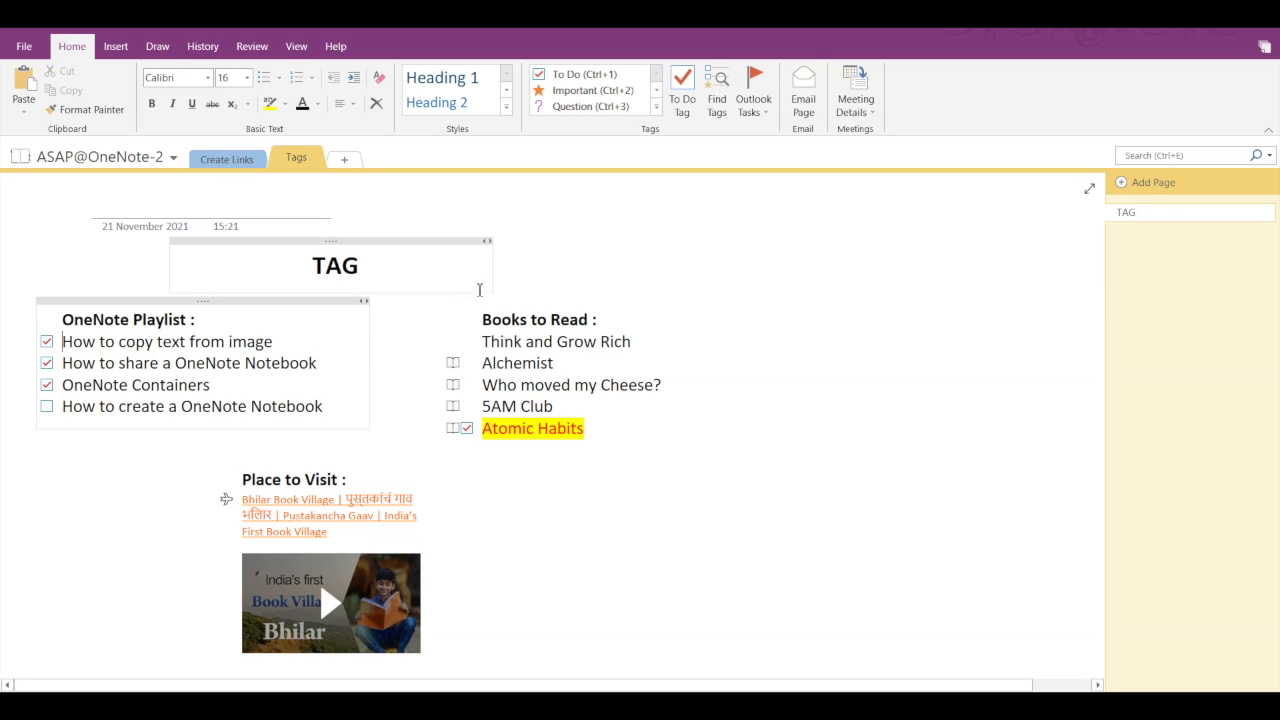
Step: Reopen the Tags Summary pane with the search scope kept at This notebook
click(716, 95)
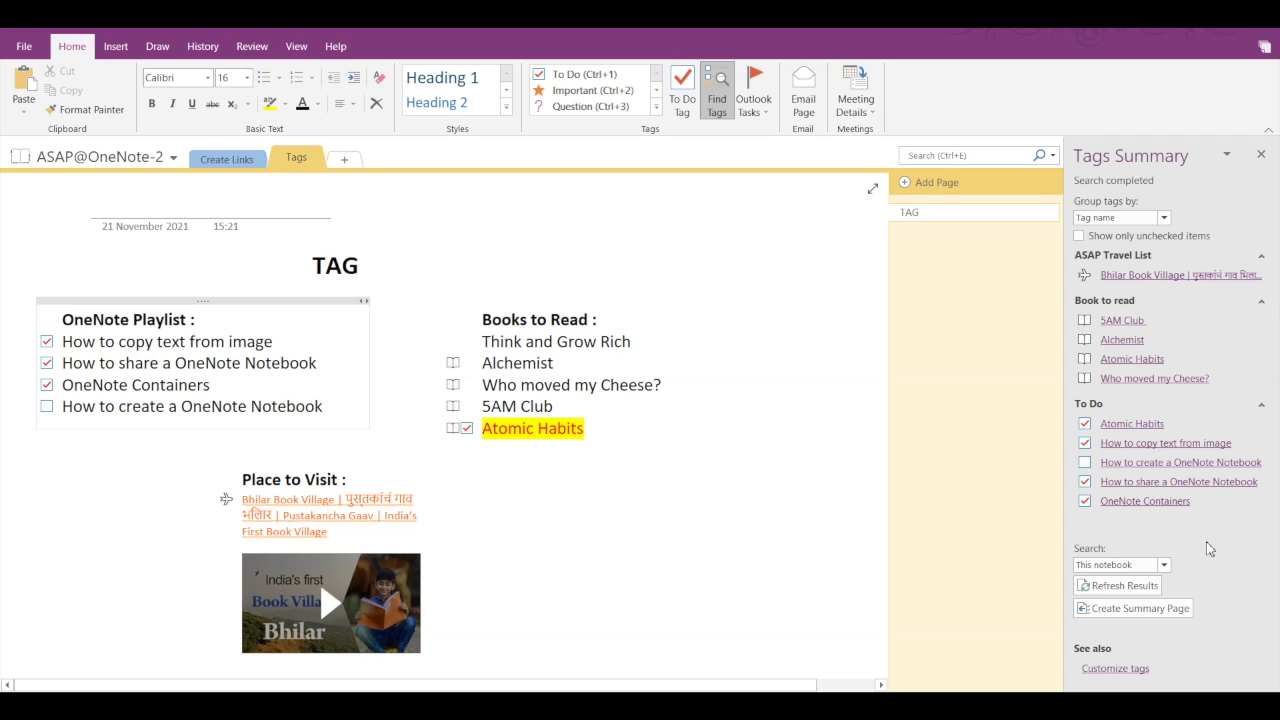
click(1165, 565)
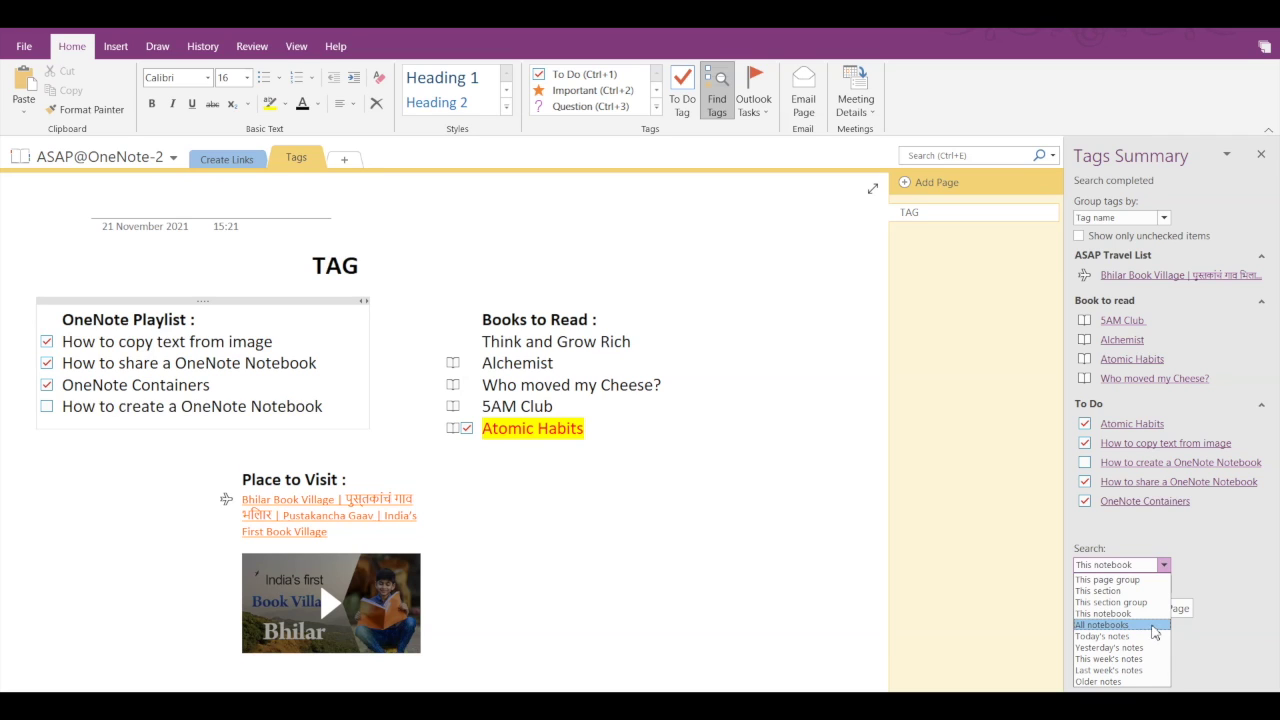
click(1203, 575)
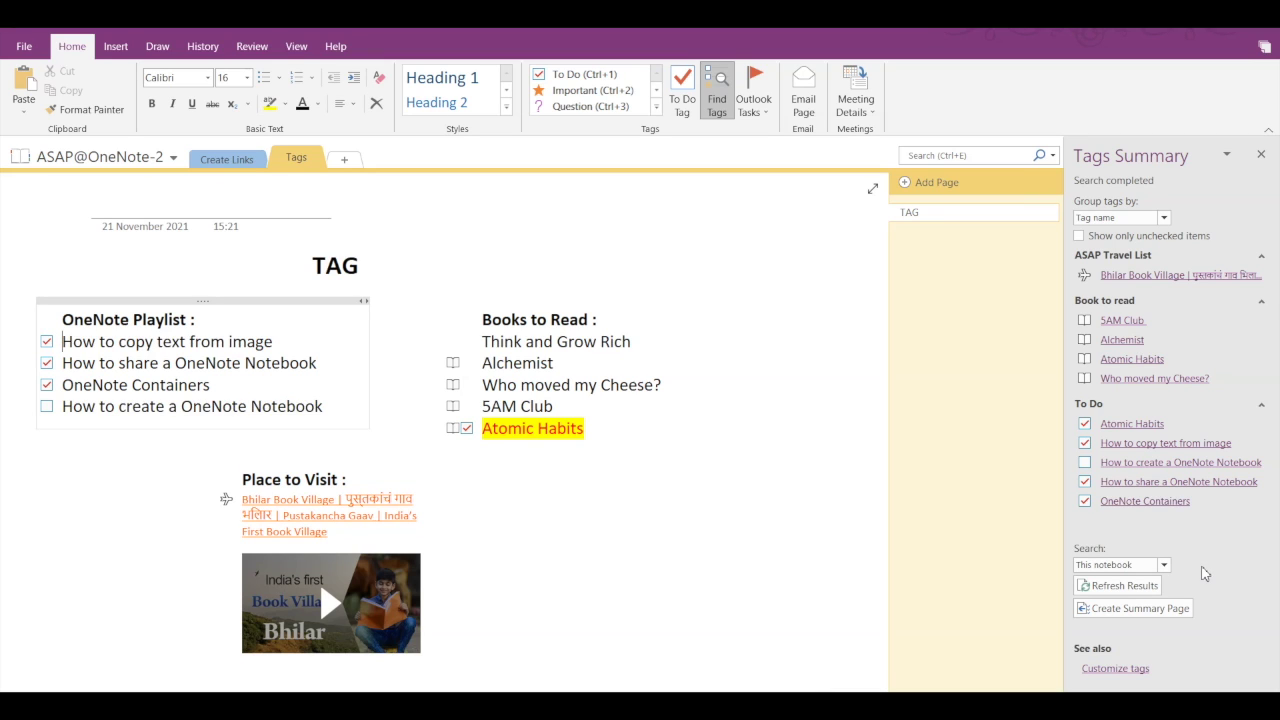
Step: Create a summary page from the Tags Summary pane
click(1128, 619)
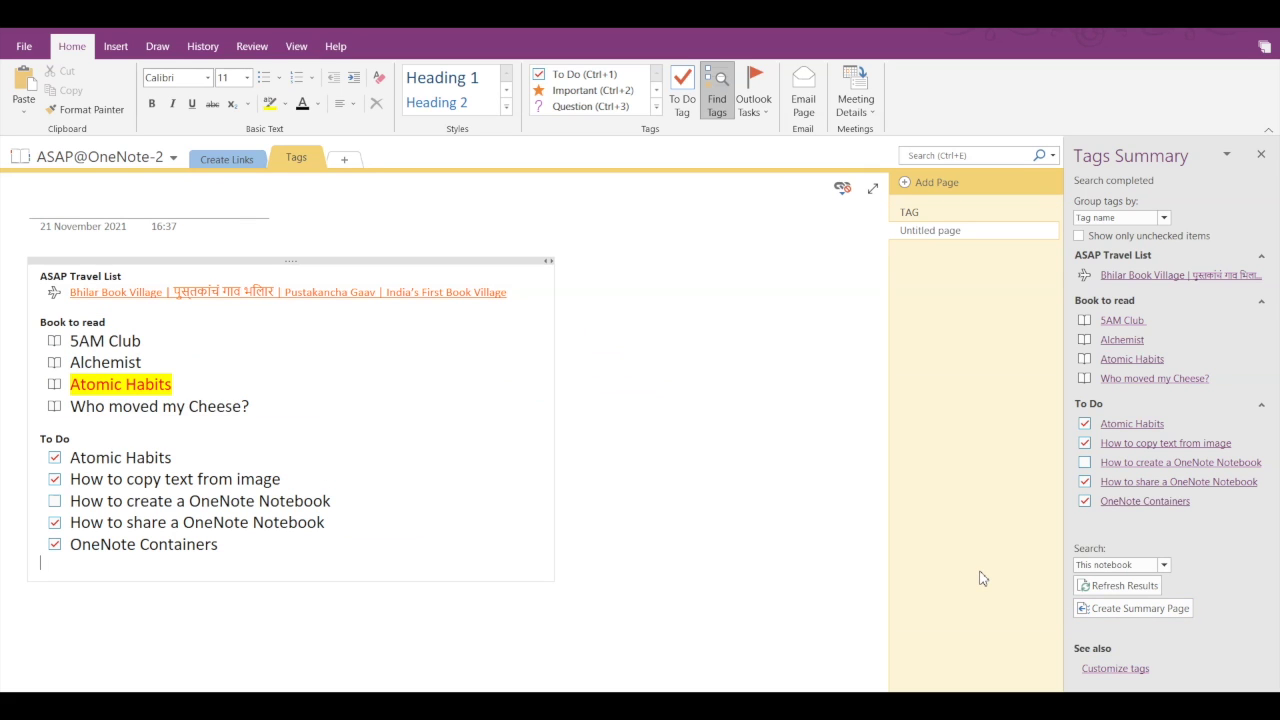